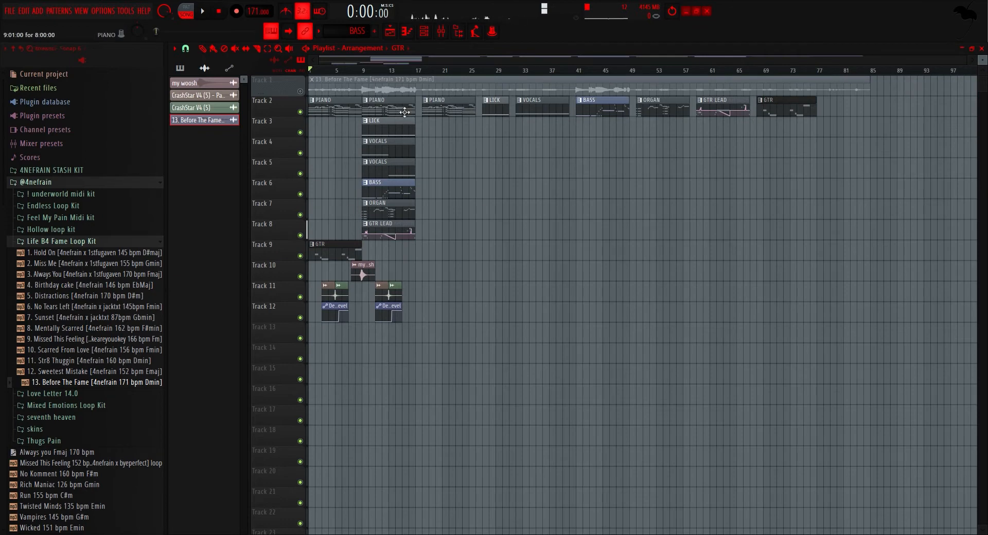
# - Open the PIANO channel's notes from the channel rack and examine the chord and melody layout in the piano roll
pyautogui.click(423, 36)
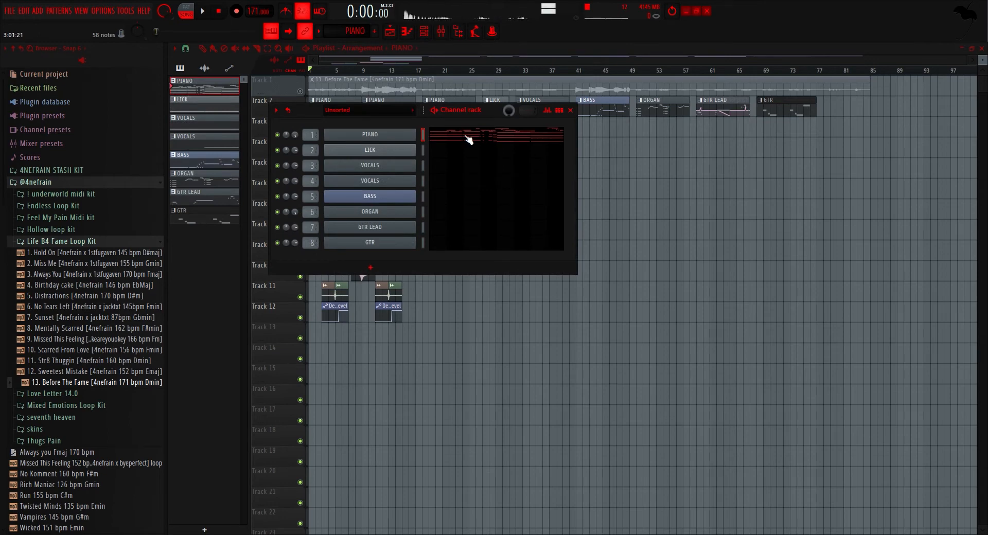
pyautogui.click(449, 137)
pyautogui.scroll(-5, 448, 97)
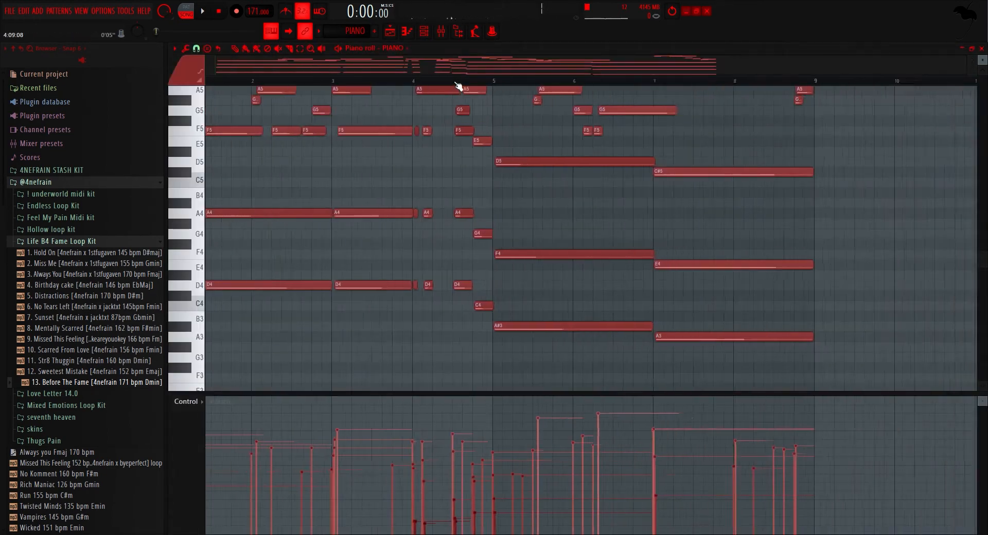
pyautogui.scroll(6, 380, 236)
pyautogui.scroll(-5, 376, 255)
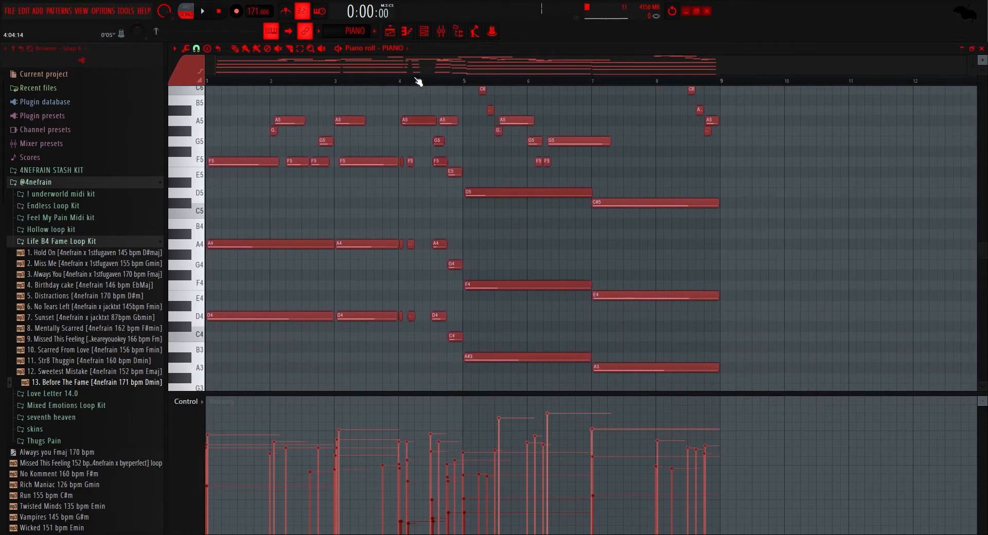
pyautogui.scroll(3, 399, 273)
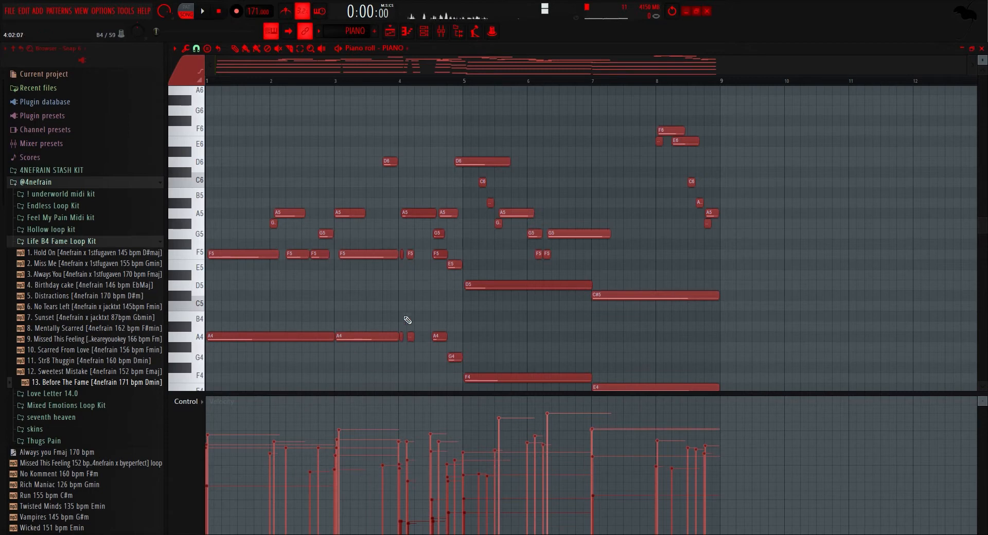
pyautogui.scroll(4, 406, 320)
pyautogui.scroll(-2, 399, 317)
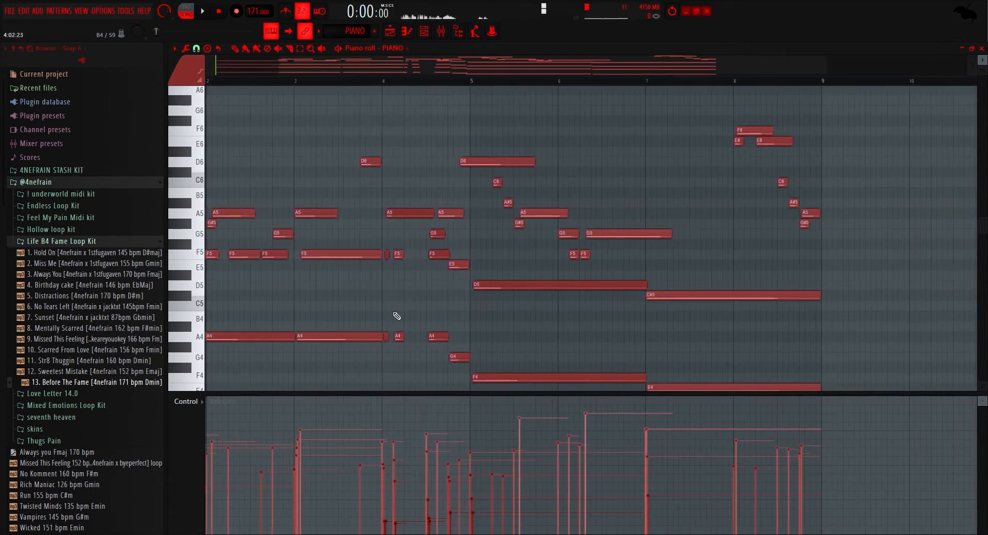
pyautogui.scroll(-1, 396, 316)
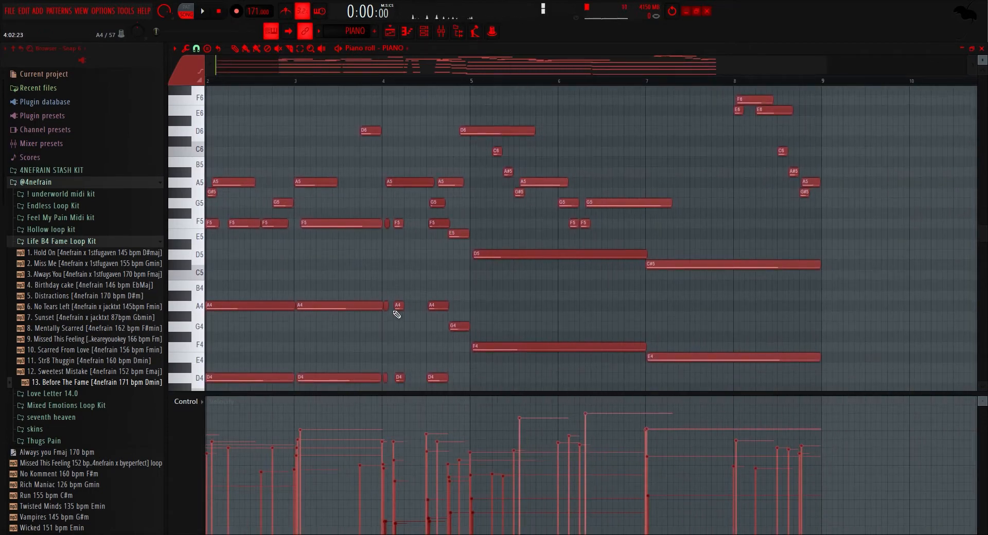
# - Check the mixer and play the PIANO pattern from the start in the piano roll
pyautogui.click(441, 35)
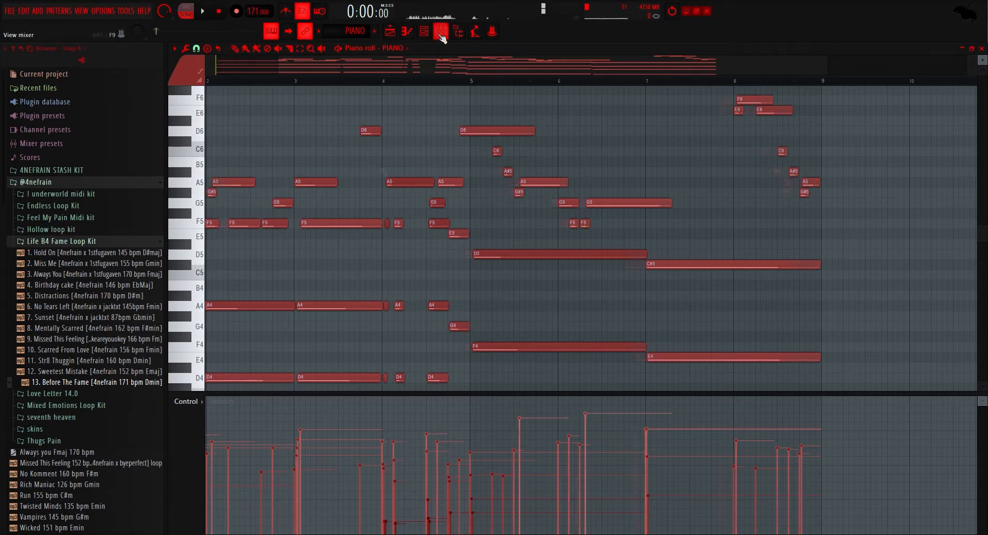
pyautogui.scroll(-2, 384, 171)
pyautogui.press('space')
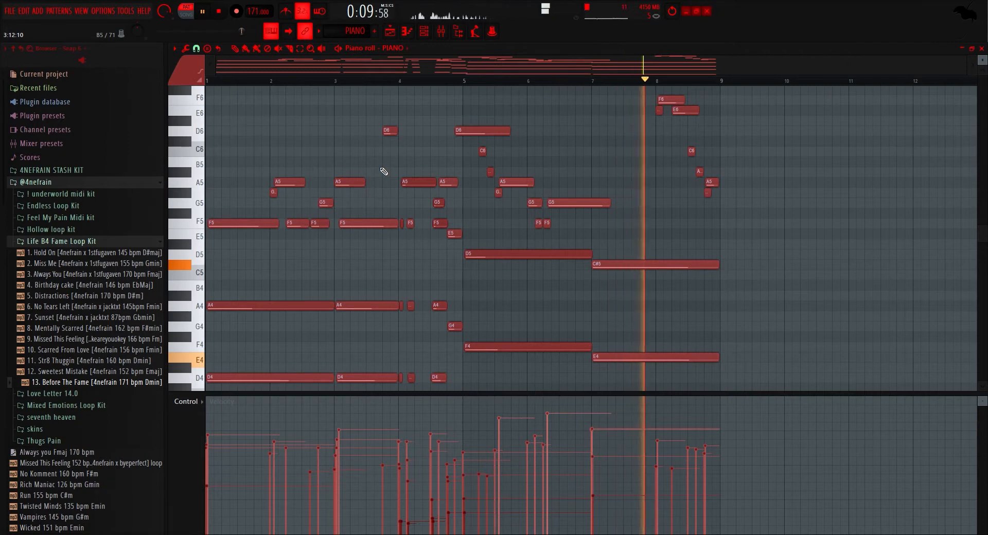
pyautogui.press('space')
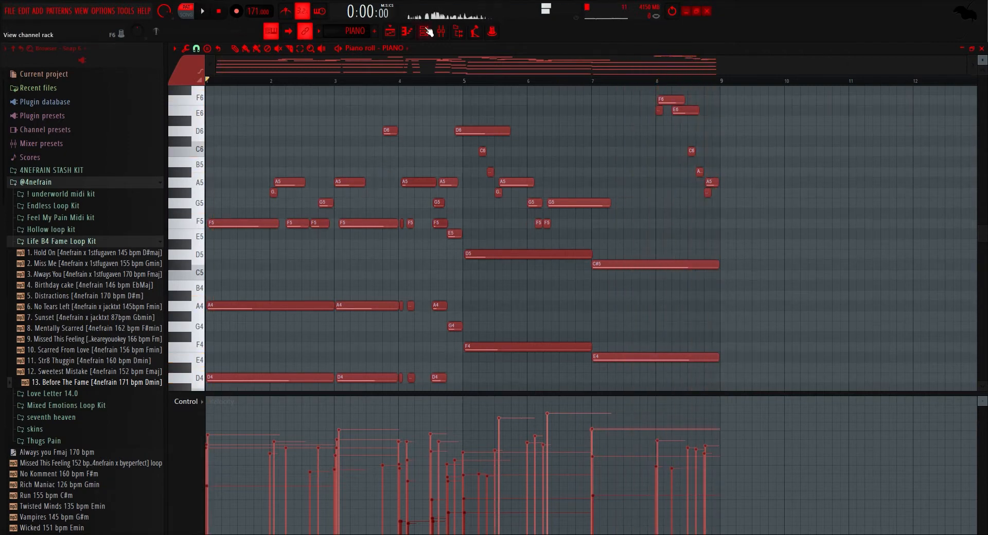
# - Examine the PIANO pattern's upper melody notes, the chords beneath them and the note velocities up close
pyautogui.scroll(-3, 295, 210)
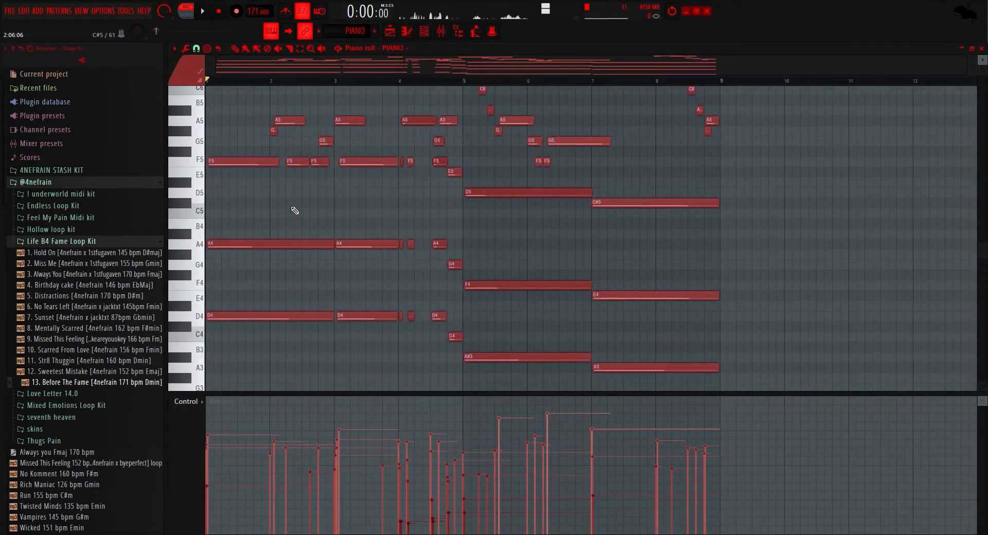
pyautogui.scroll(4, 370, 233)
pyautogui.keyDown('ctrl'); pyautogui.scroll(4, 492, 249); pyautogui.keyUp('ctrl')
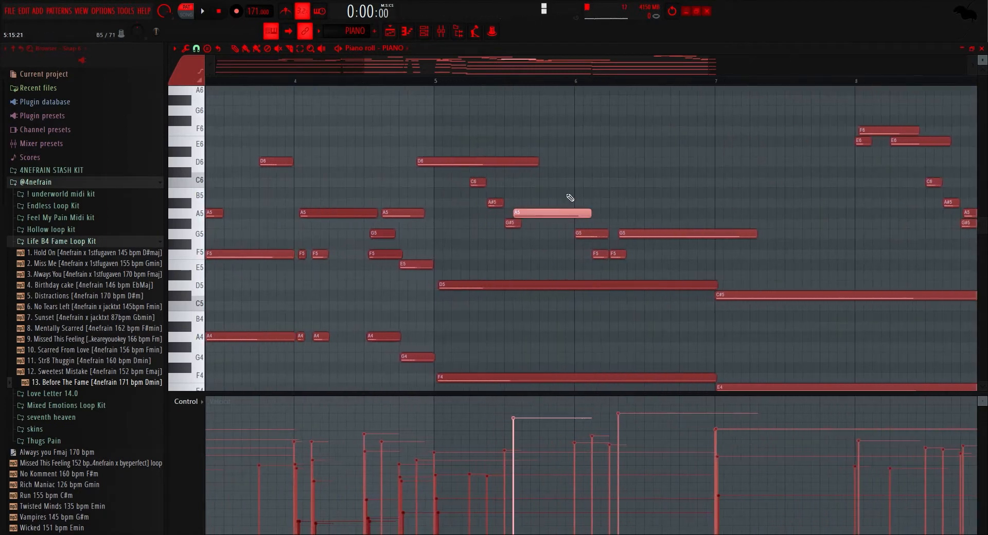
pyautogui.keyDown('ctrl'); pyautogui.scroll(-3, 642, 190); pyautogui.keyUp('ctrl')
pyautogui.scroll(-2, 649, 196)
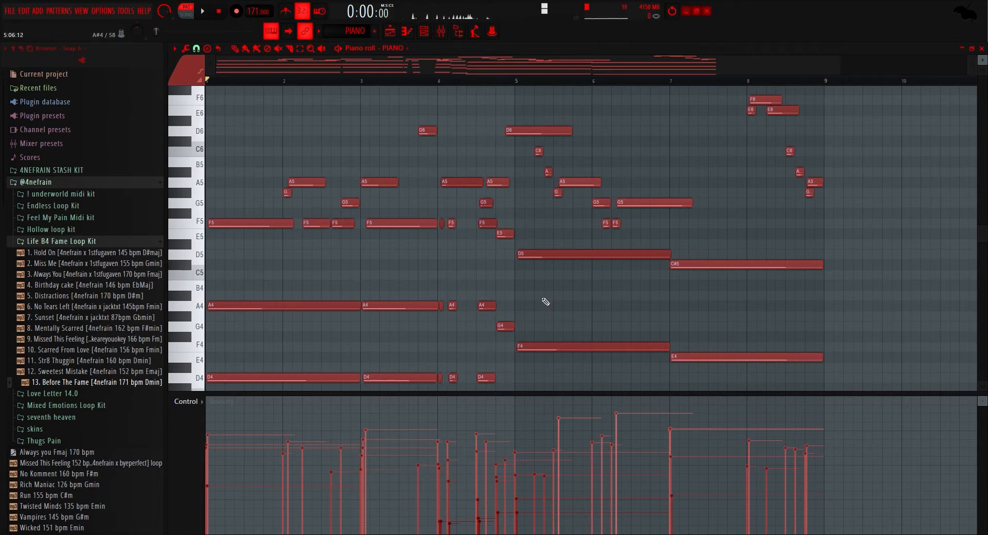
pyautogui.scroll(-1, 413, 327)
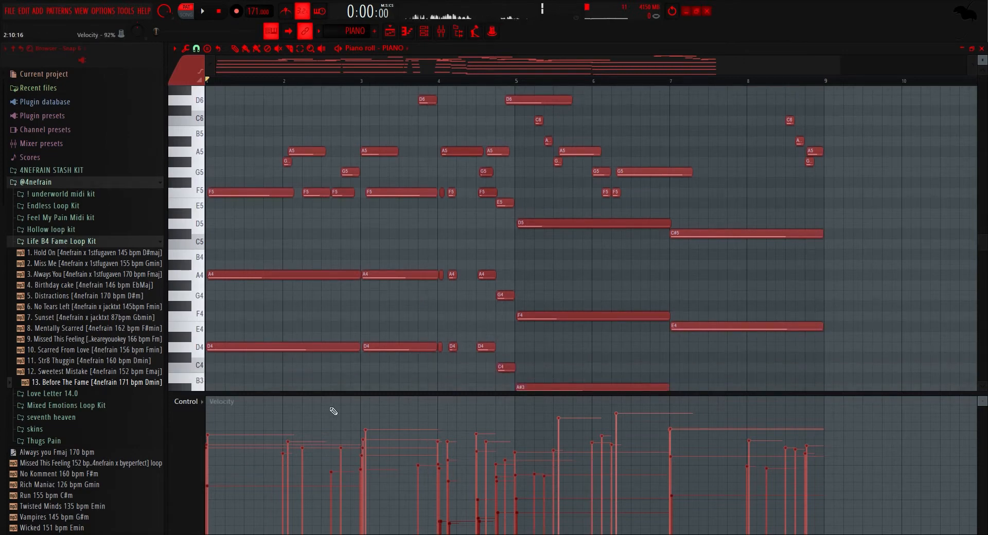
pyautogui.scroll(2, 386, 320)
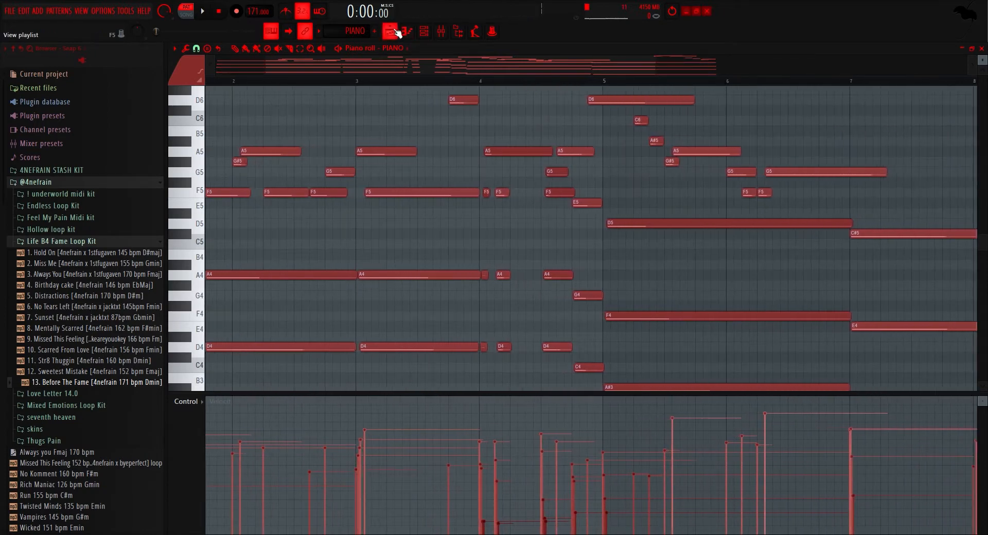
# - Switch to the LICK pattern and inspect the LICK channel's sample settings and waveform
pyautogui.click(424, 31)
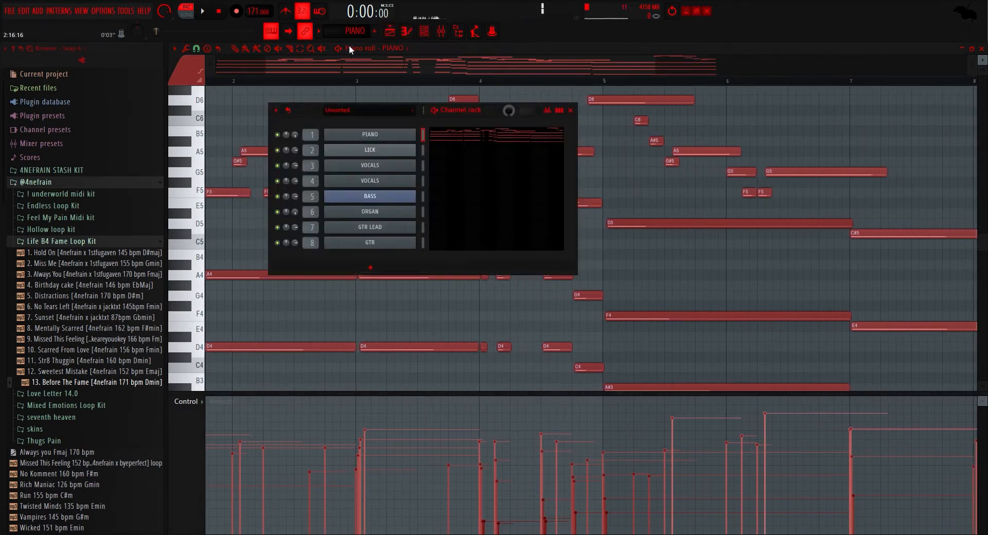
pyautogui.scroll(-1, 353, 33)
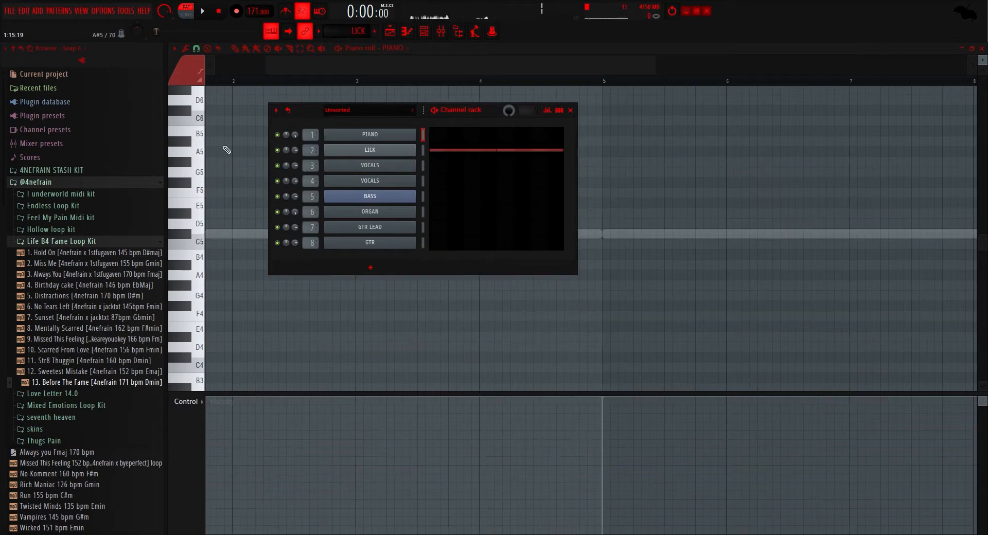
pyautogui.click(385, 150)
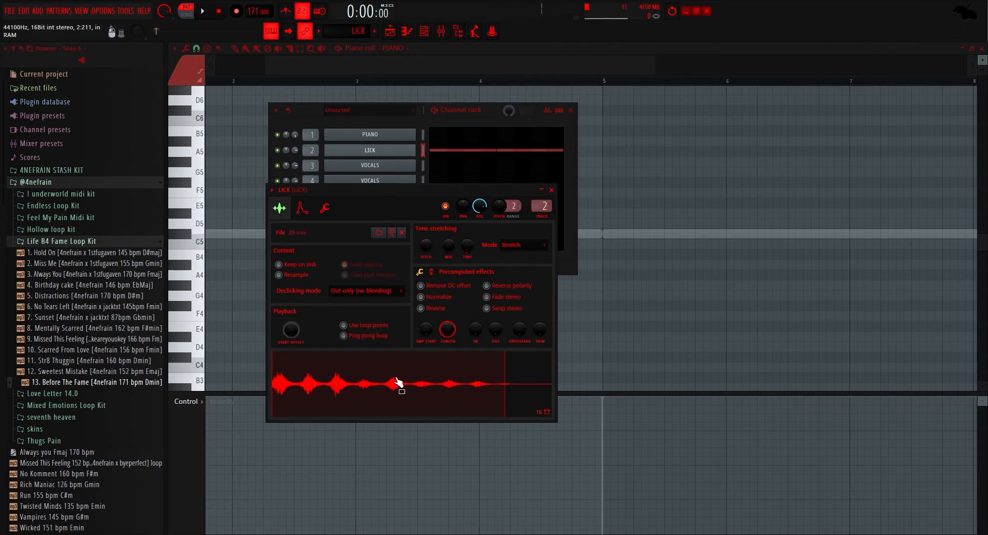
pyautogui.click(635, 261)
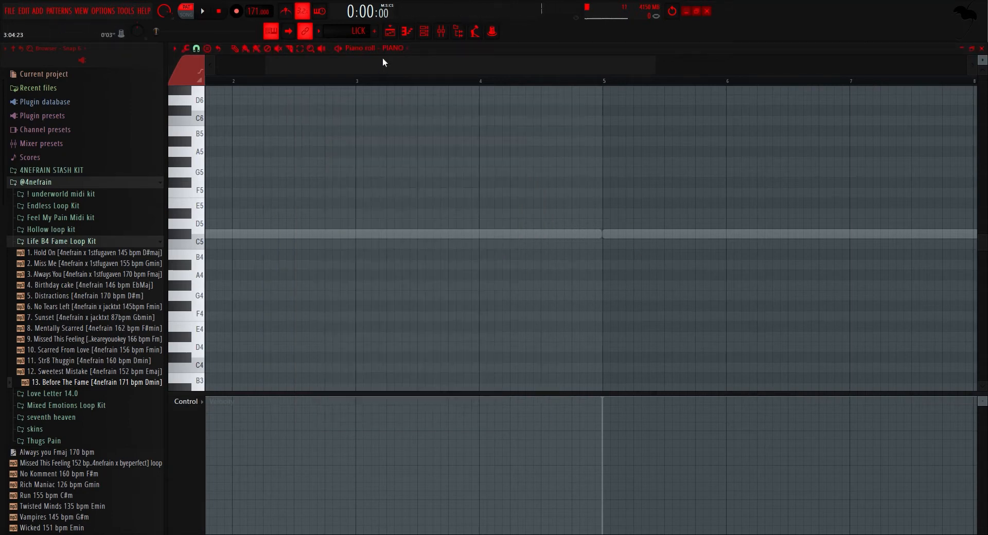
# - Solo Tracks 2 and 3 in the playlist and play the PIANO and LICK clips together from bar 9
pyautogui.click(389, 33)
pyautogui.keyDown('ctrl'); pyautogui.click(300, 112); pyautogui.keyUp('ctrl')
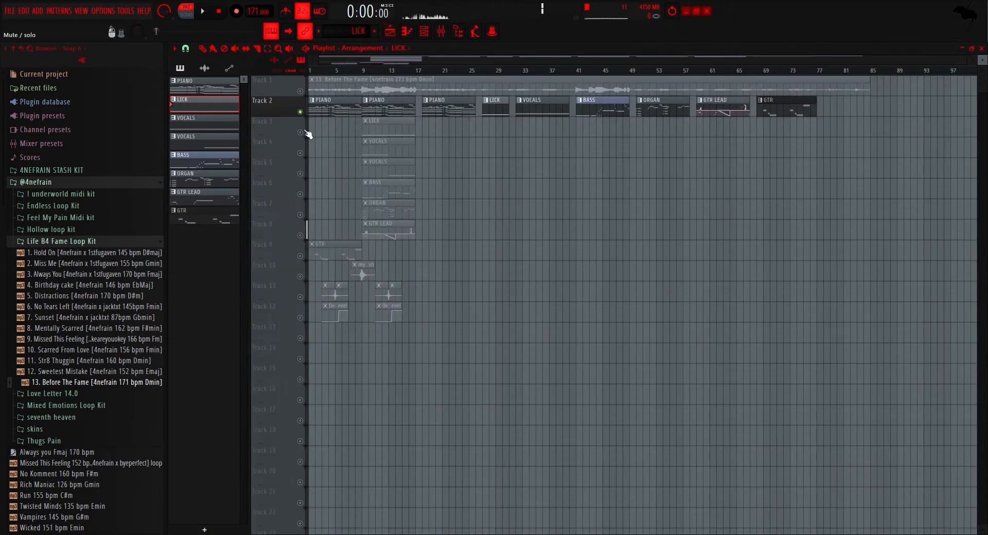
pyautogui.click(300, 132)
pyautogui.click(365, 72)
pyautogui.press('space')
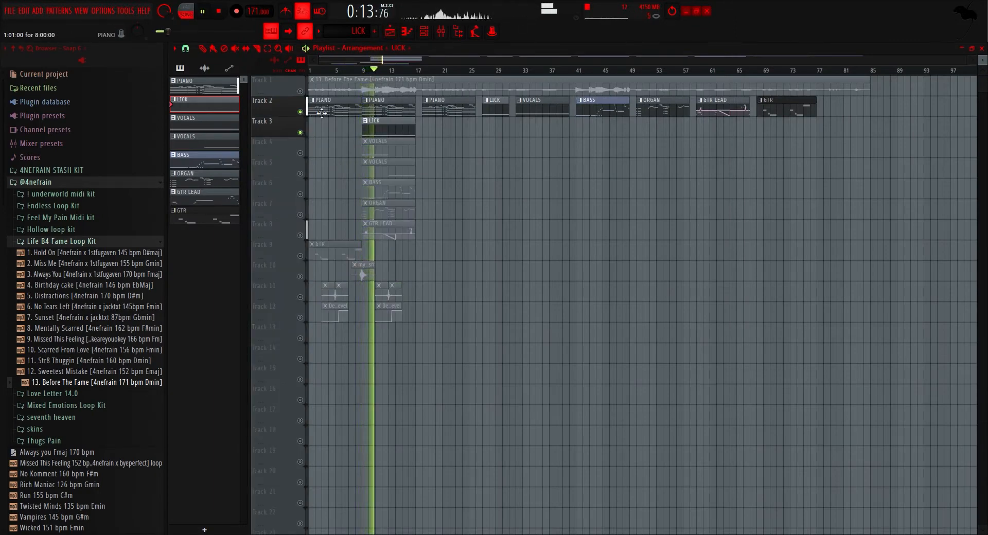
pyautogui.press('space')
# - View the channel rack and switch to the first VOCALS pattern
pyautogui.click(429, 34)
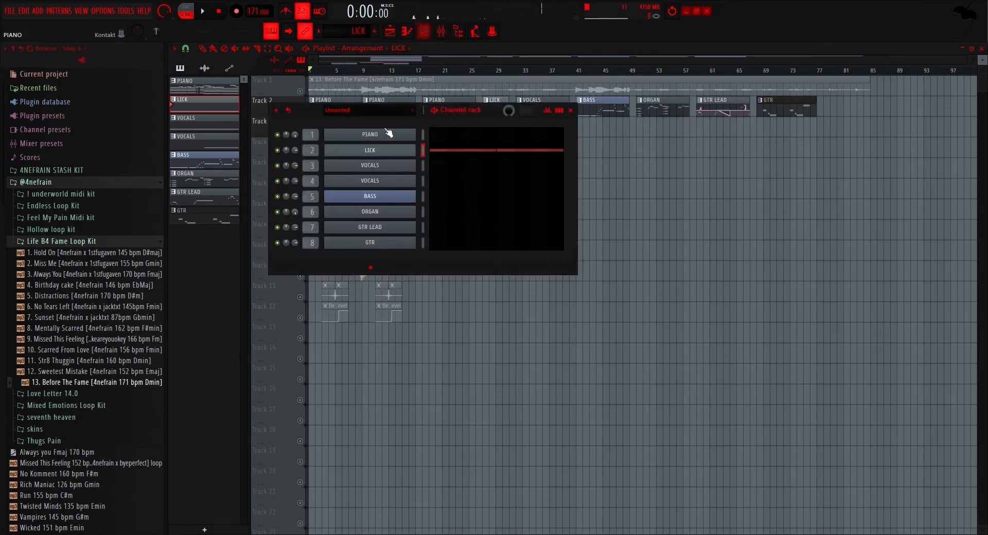
pyautogui.scroll(-2, 364, 33)
pyautogui.scroll(1, 358, 32)
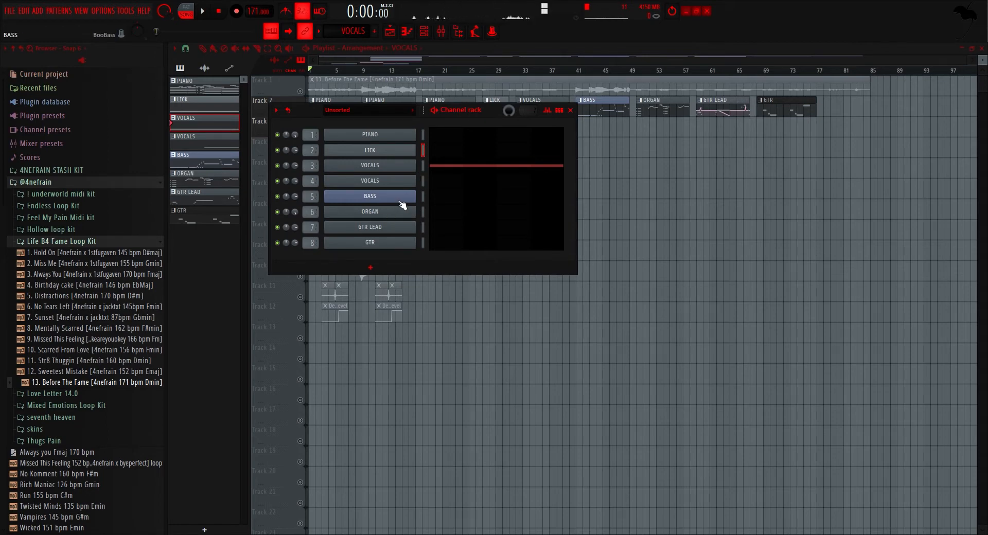
pyautogui.press('F6')
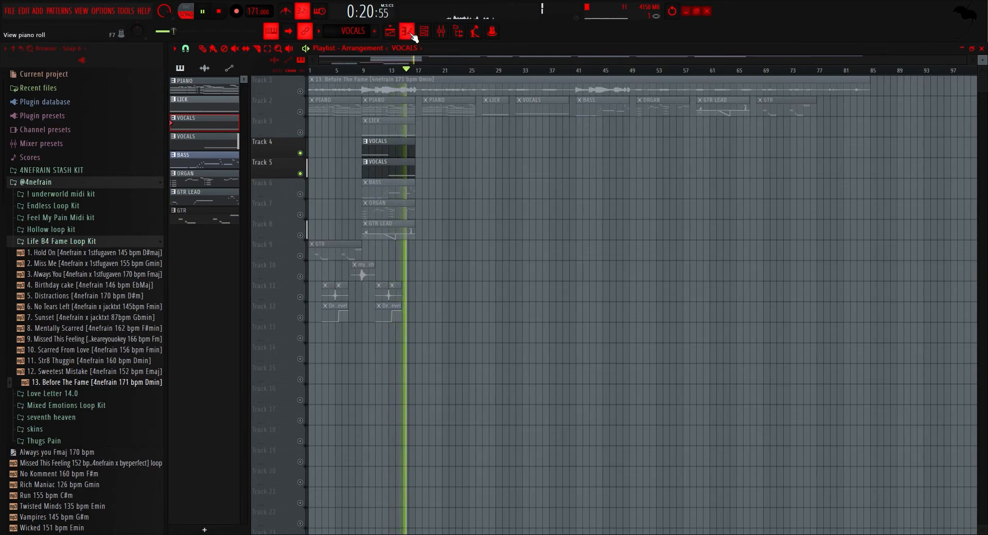
# - Check the mixer during the soloed vocals playback, then stop it and return to the playlist
pyautogui.click(440, 32)
pyautogui.press('space')
pyautogui.click(391, 32)
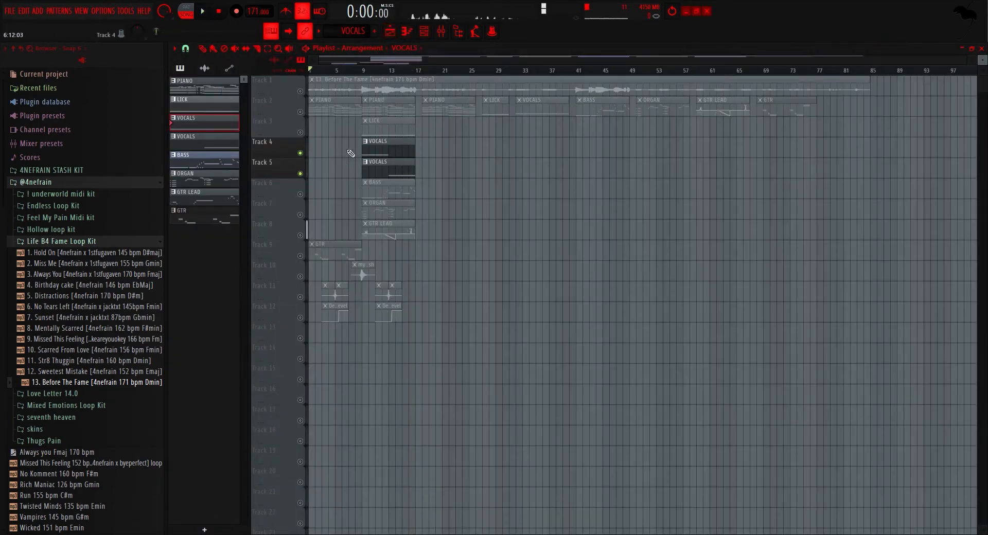
# - Solo Track 6 with the playhead at bar 9, and inspect the BASS channel's BooBass settings
pyautogui.click(303, 197)
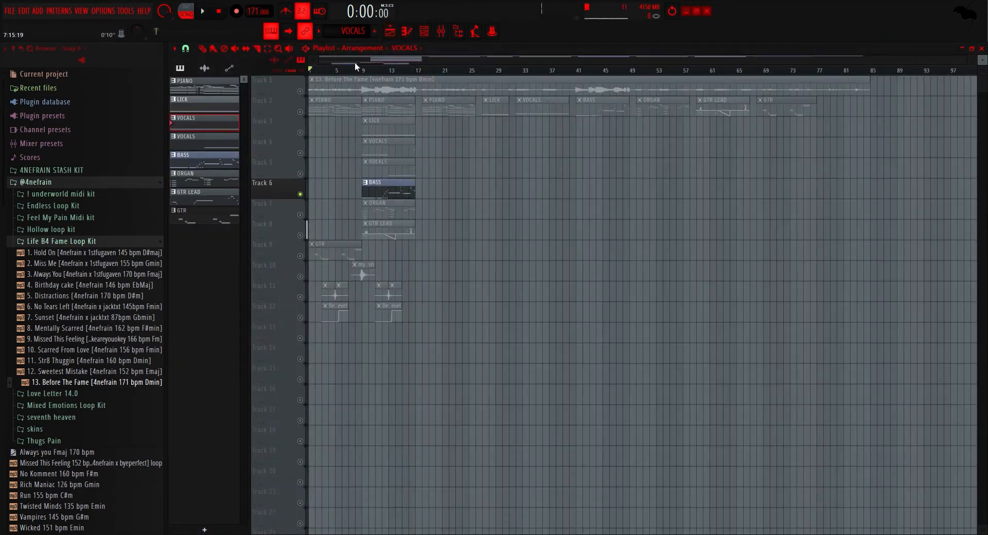
pyautogui.click(367, 75)
pyautogui.click(424, 31)
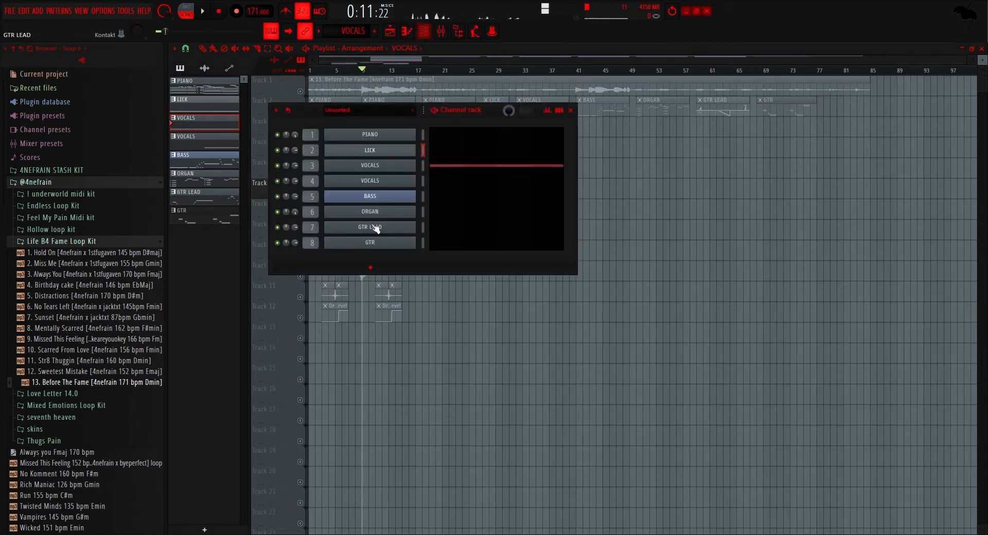
pyautogui.click(400, 195)
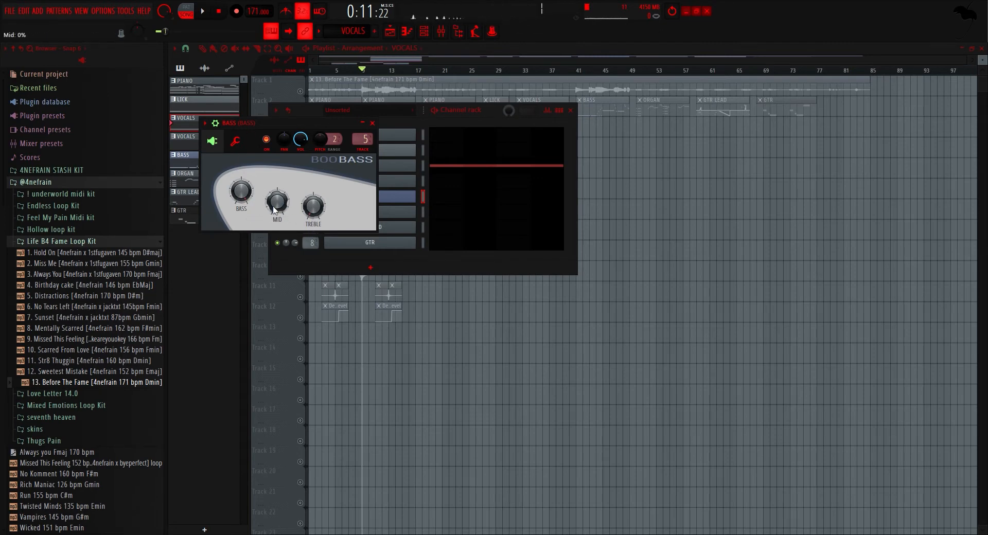
pyautogui.click(372, 123)
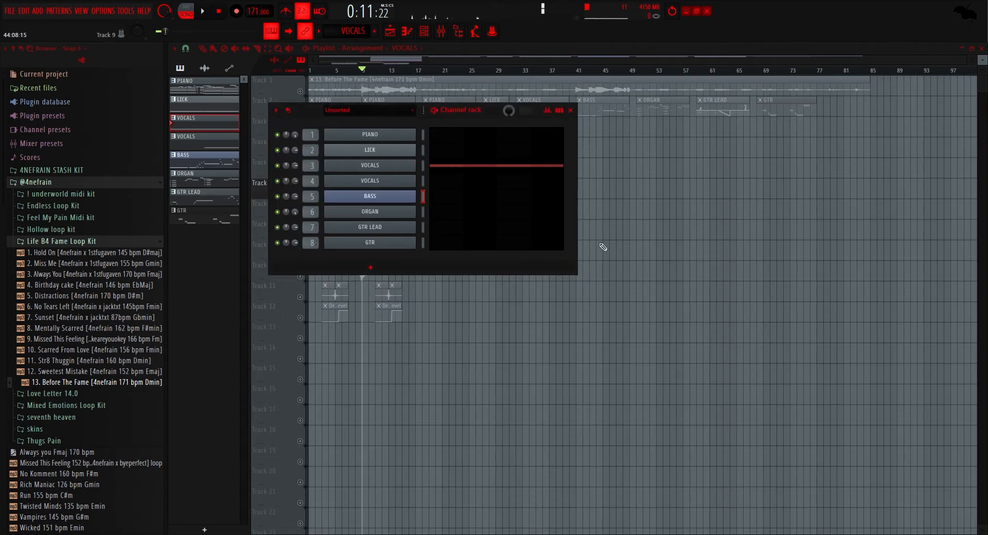
pyautogui.press('F6')
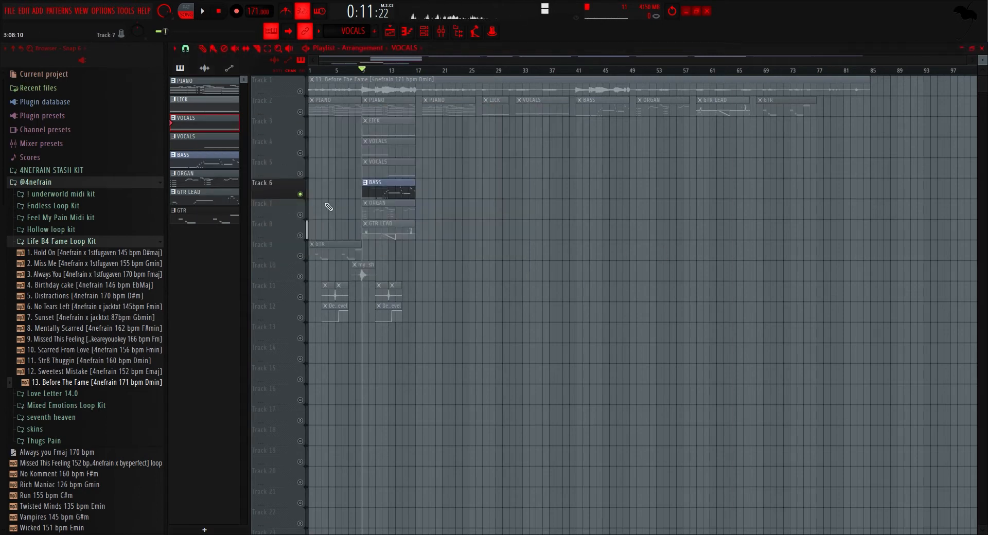
# - Open the BASS clip's notes in the piano roll and play them back, checking the mixer
pyautogui.doubleClick(375, 194)
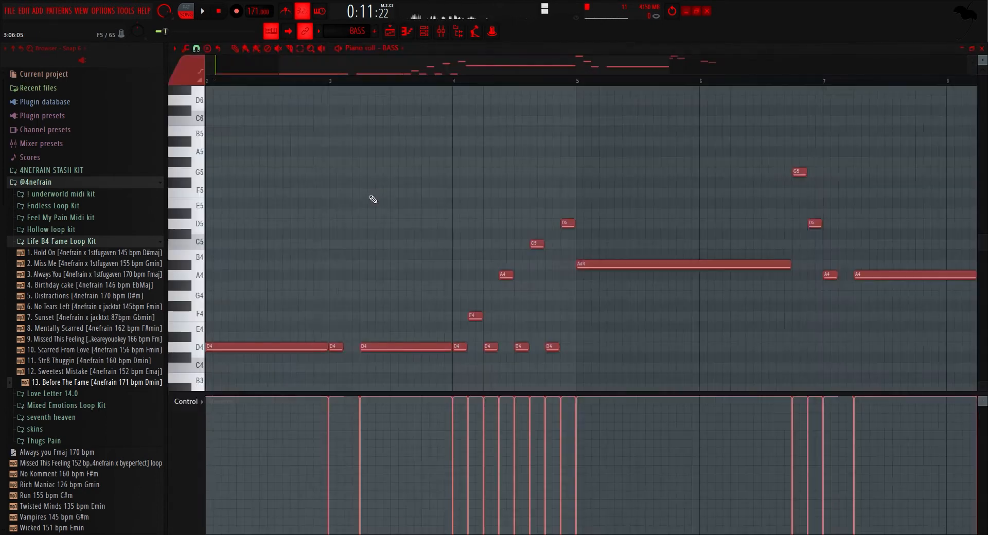
pyautogui.click(441, 34)
pyautogui.press('Escape')
pyautogui.press('space')
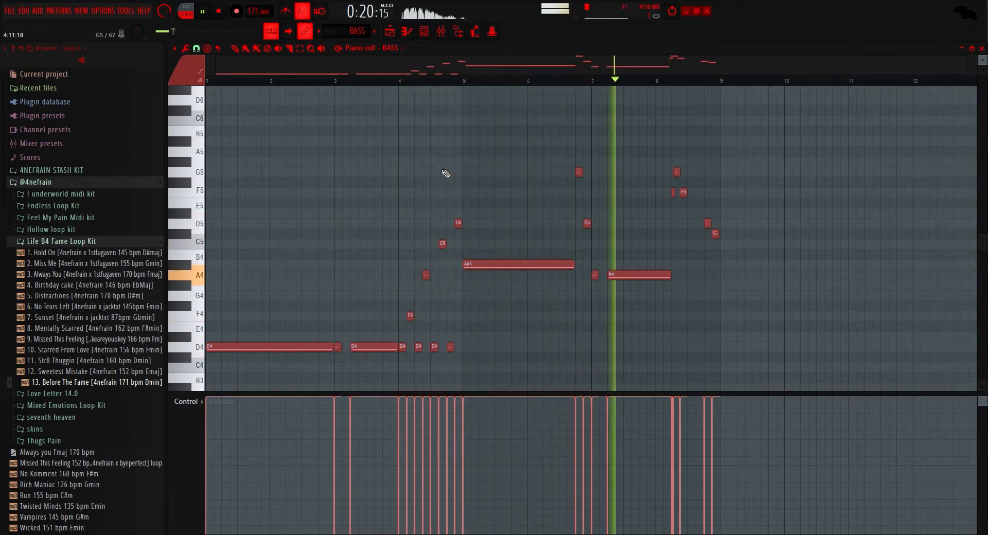
pyautogui.press('F9')
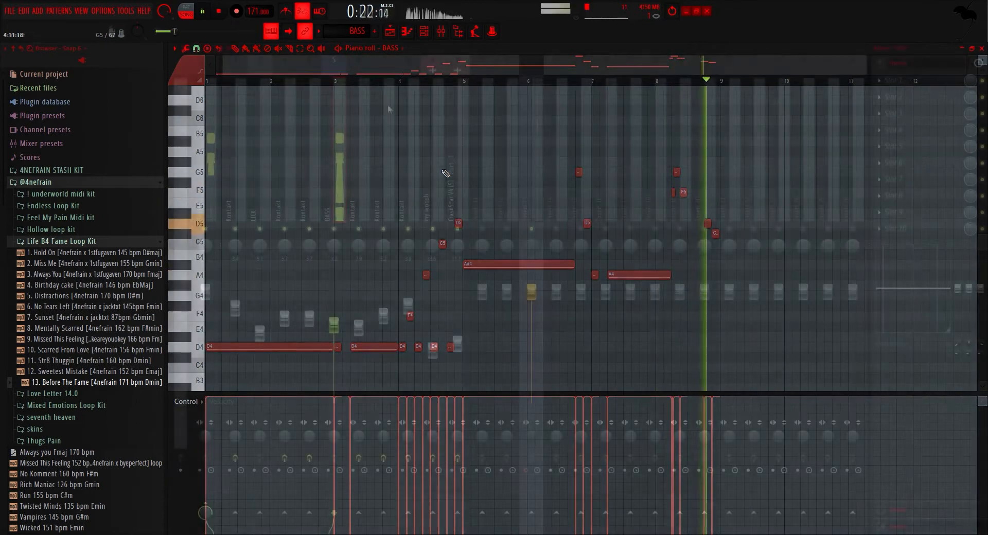
pyautogui.press('space')
# - Zoom in on the BASS pattern's run of short notes at bar 4 and play it from there
pyautogui.click(403, 37)
pyautogui.scroll(-1, 383, 243)
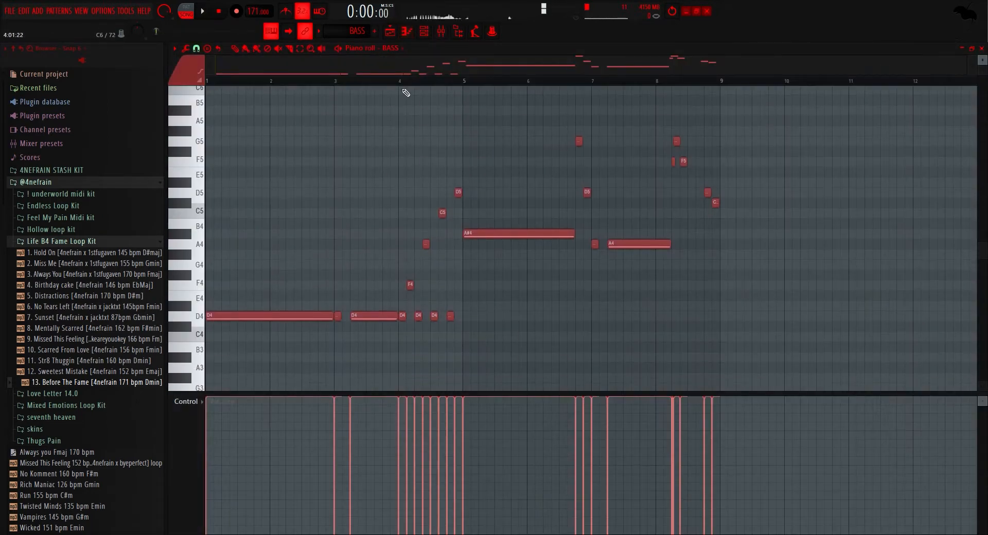
pyautogui.click(400, 82)
pyautogui.scroll(3, 403, 288)
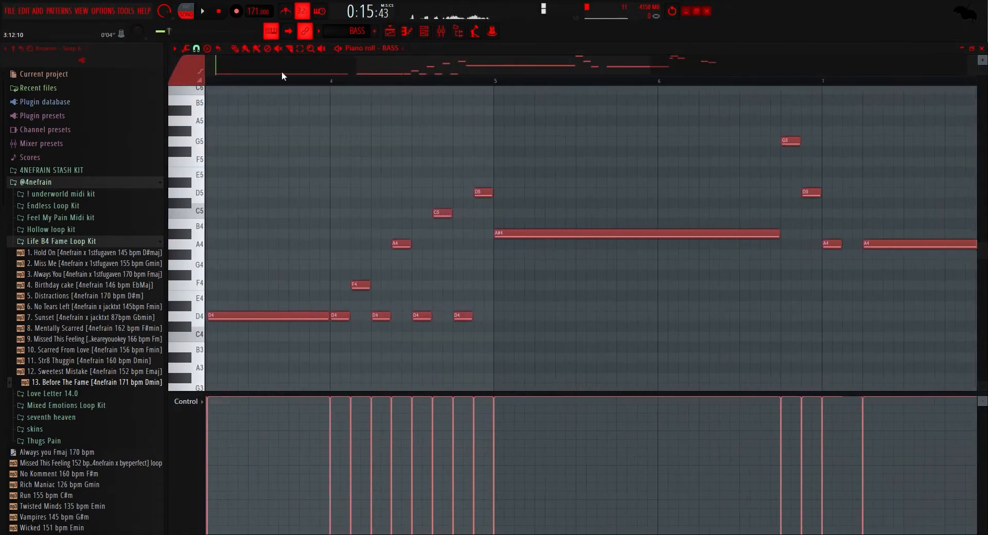
pyautogui.press('space')
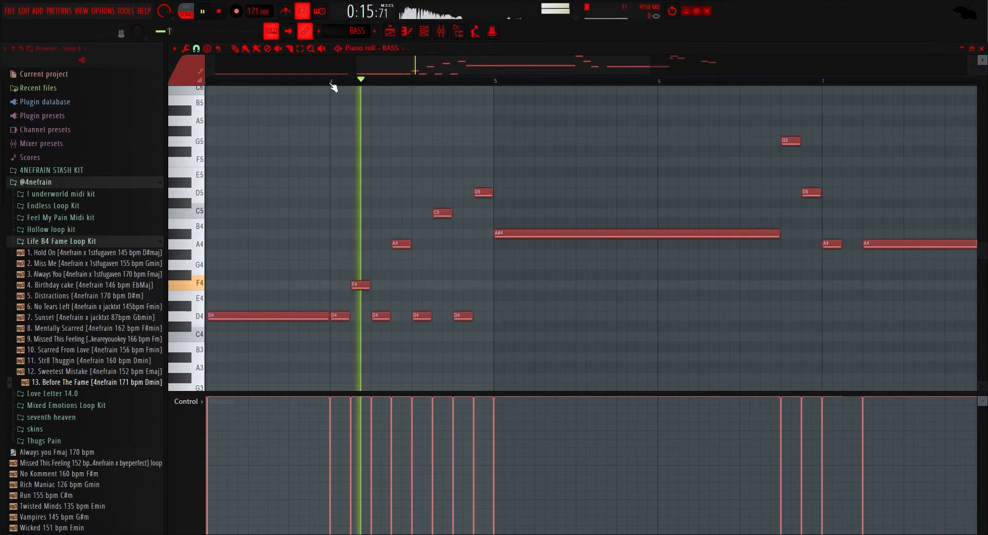
# - Stop playback and examine the group of short BASS notes in bar 8 of the piano roll
pyautogui.press('space')
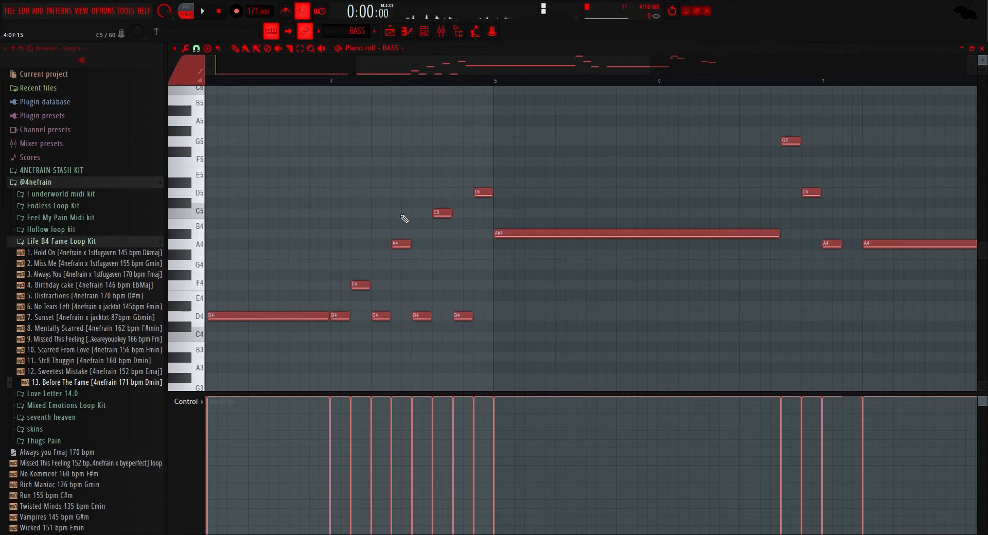
pyautogui.scroll(-3, 532, 245)
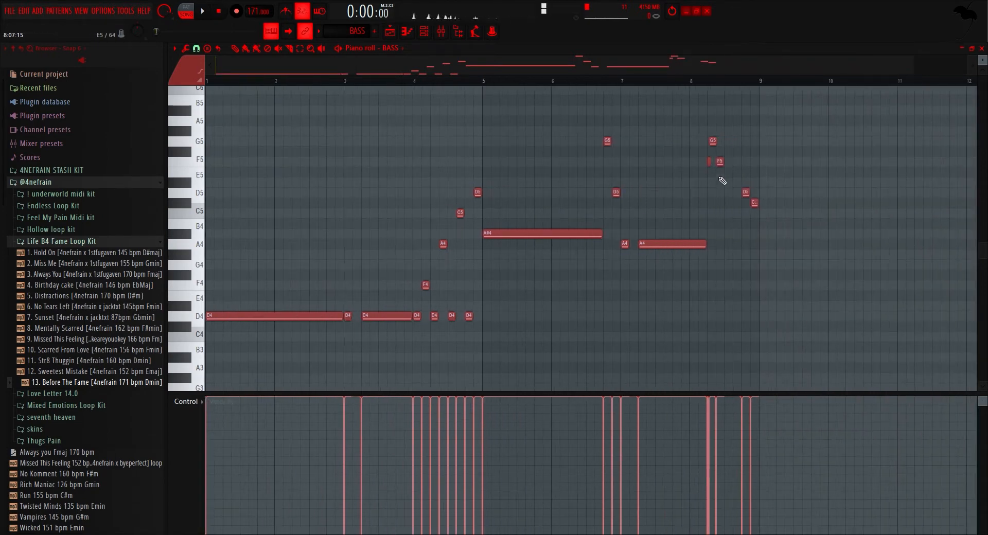
pyautogui.scroll(4, 722, 181)
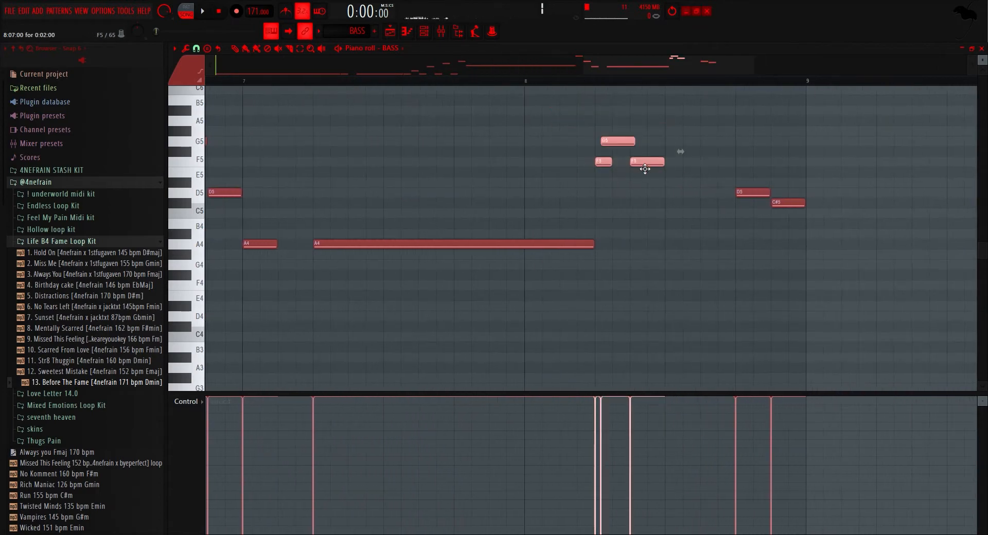
pyautogui.rightClick(638, 219)
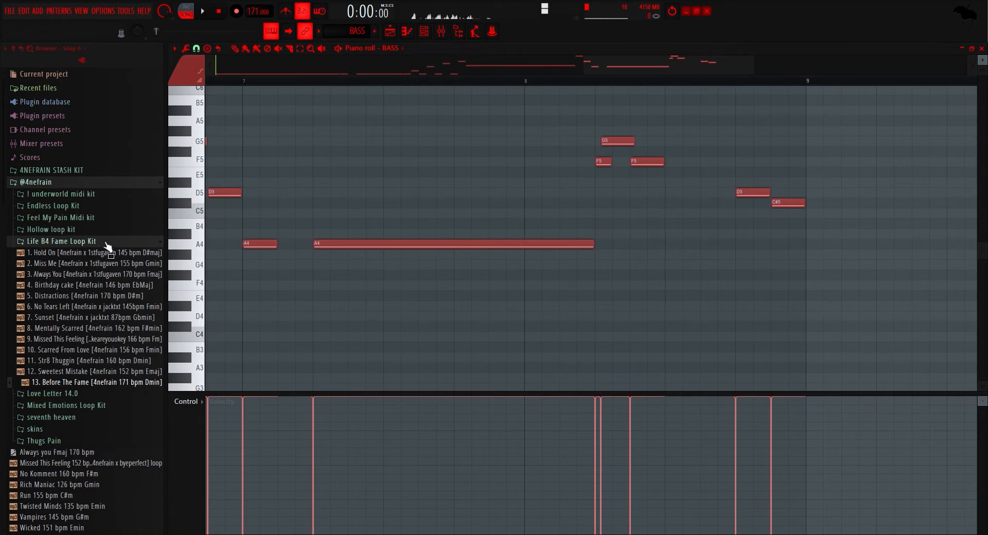
pyautogui.keyDown('ctrl'); pyautogui.scroll(-5, 512, 161); pyautogui.keyUp('ctrl')
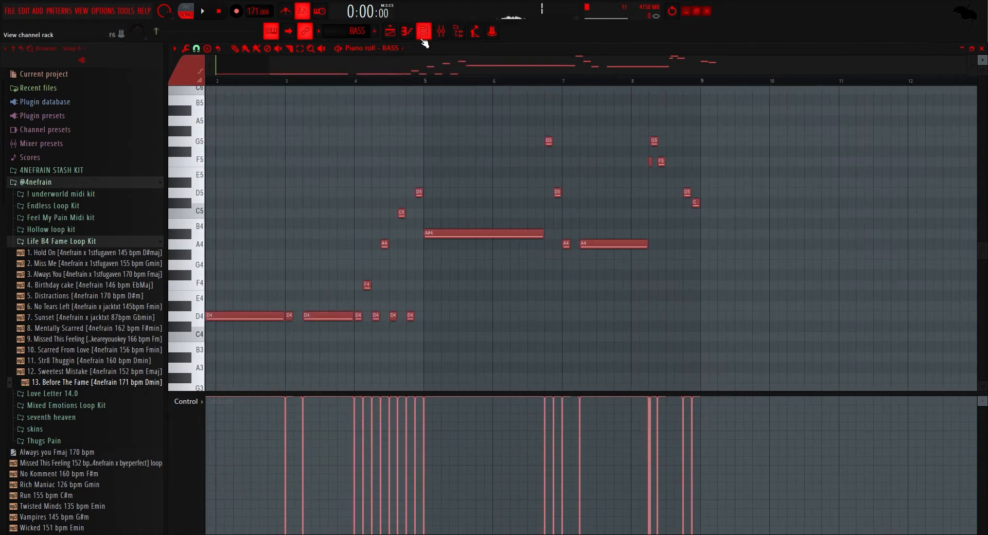
# - Solo Track 7 in the playlist and switch to the ORGAN pattern, checking the mixer
pyautogui.click(390, 32)
pyautogui.click(304, 218)
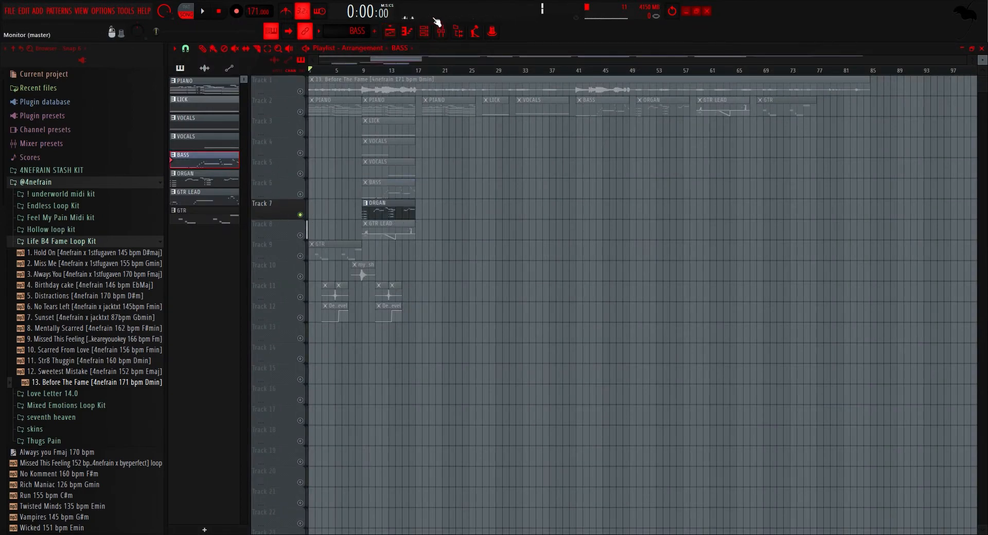
pyautogui.click(423, 31)
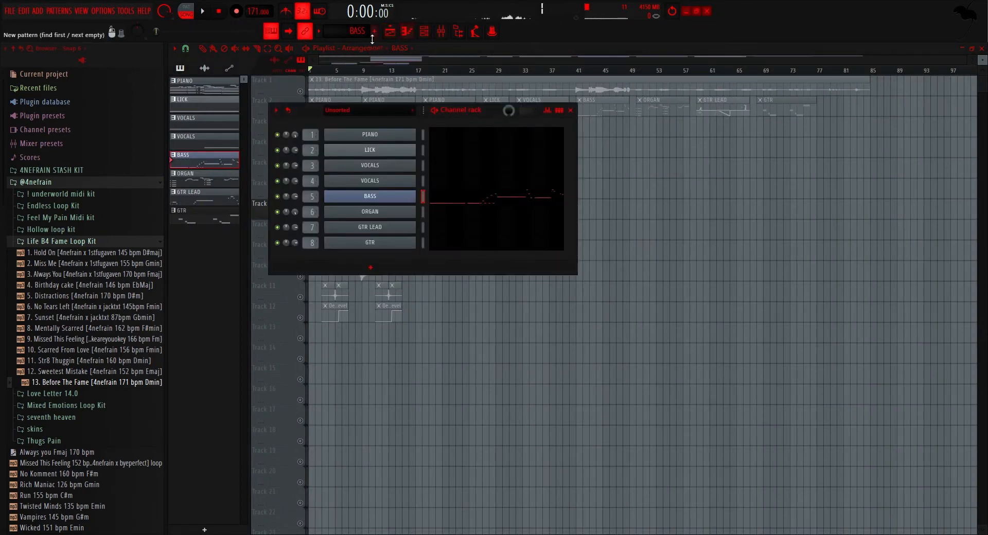
pyautogui.scroll(-1, 370, 32)
pyautogui.click(441, 32)
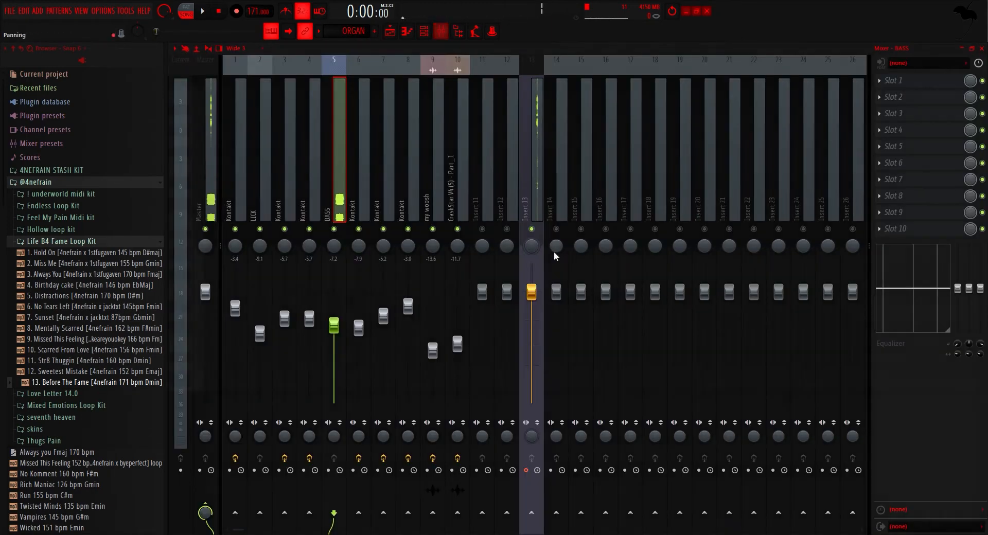
# - Play the ORGAN pattern in the piano roll, stop it, check the mixer and return to the notes
pyautogui.press('F7')
pyautogui.press('l')
pyautogui.press('space')
pyautogui.scroll(3, 289, 252)
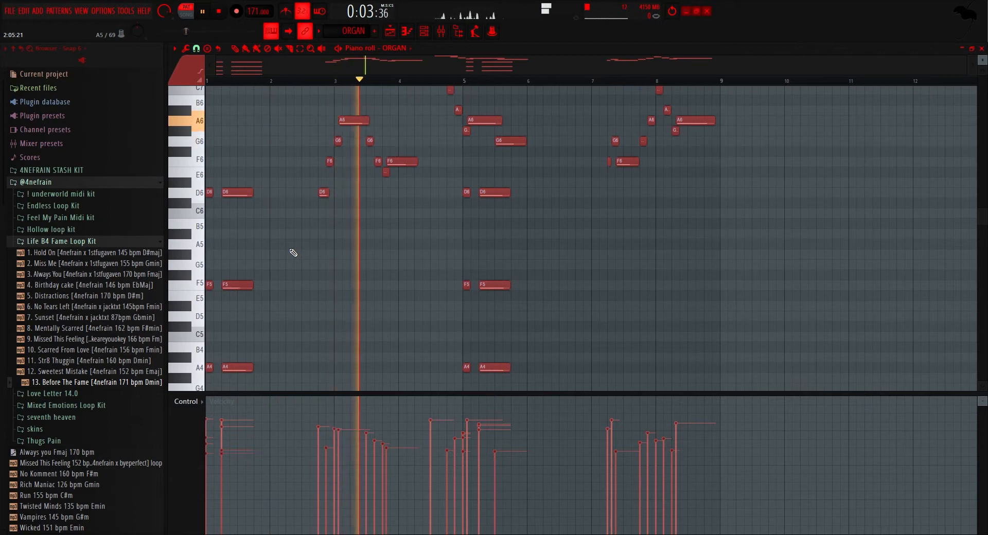
pyautogui.scroll(2, 437, 255)
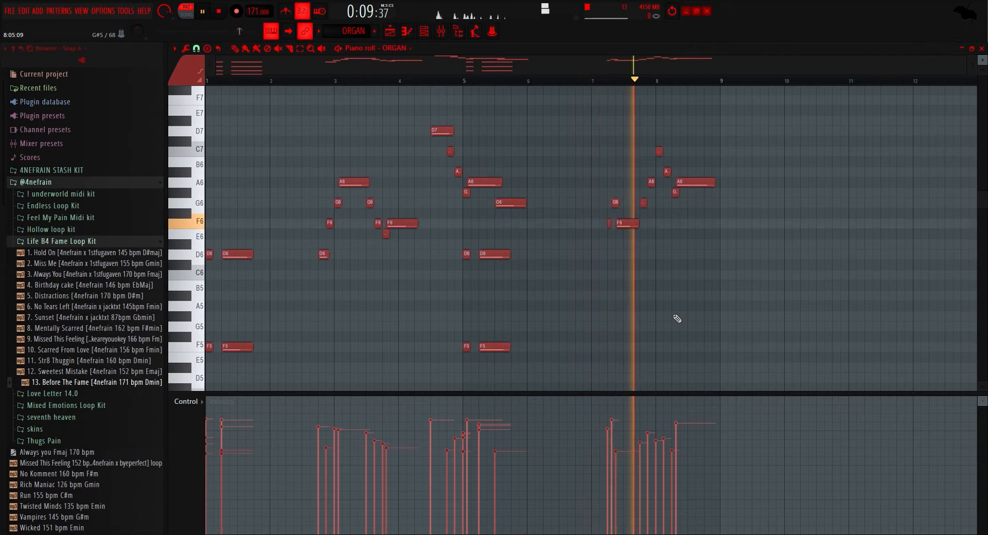
pyautogui.press('space')
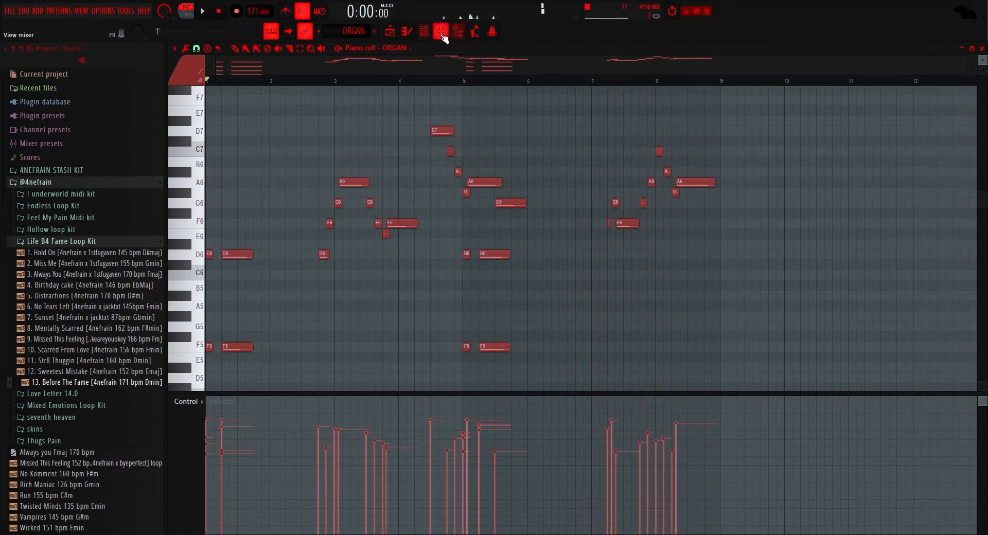
pyautogui.click(441, 31)
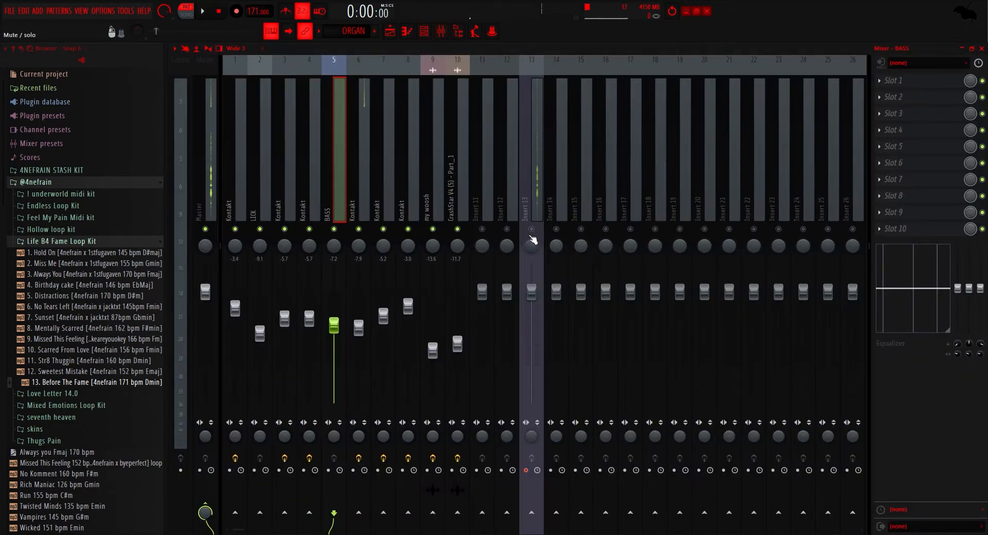
pyautogui.click(407, 31)
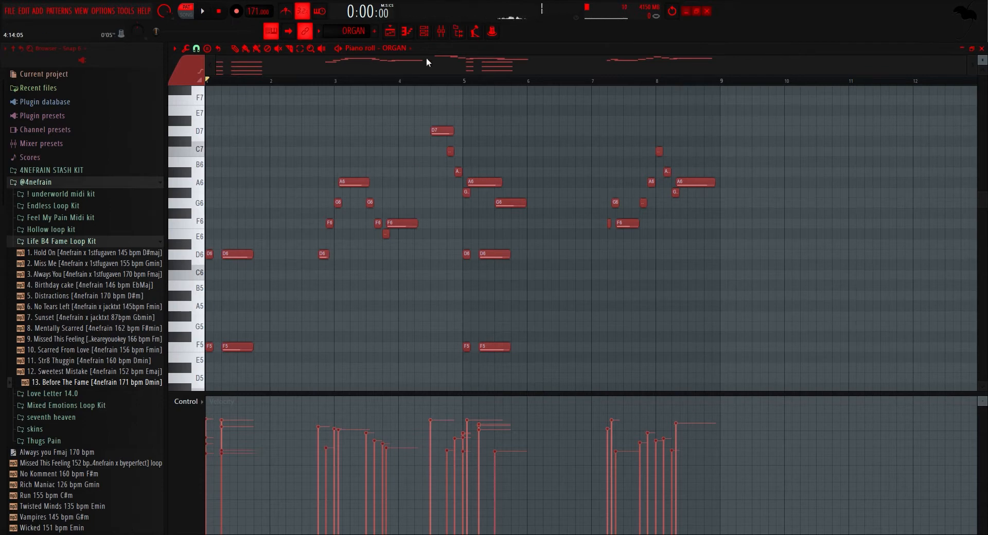
# - Place the ORGAN notes in the PIANO pattern's ORGAN channel to compare them with the piano's ghost notes
pyautogui.click(412, 33)
pyautogui.click(427, 35)
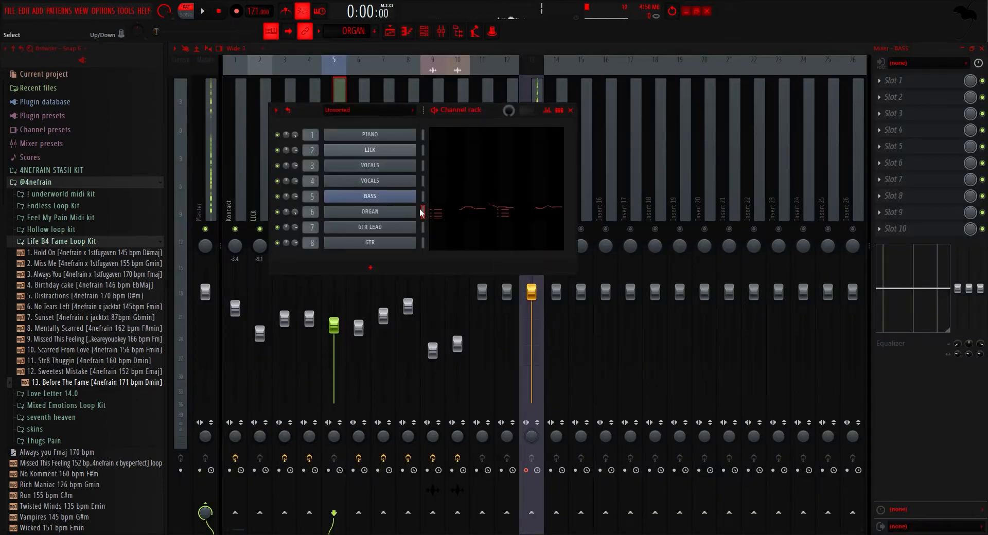
pyautogui.scroll(5, 350, 31)
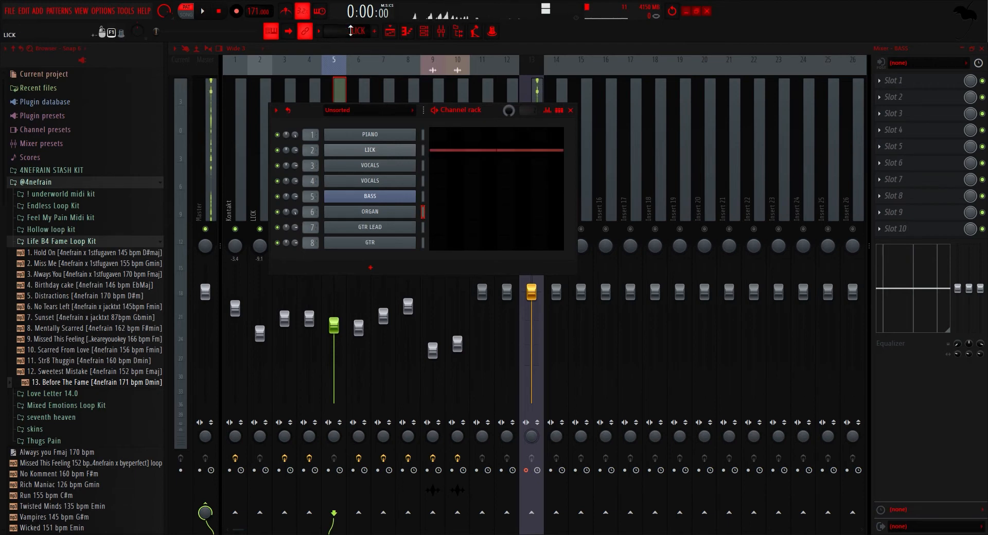
pyautogui.click(452, 218)
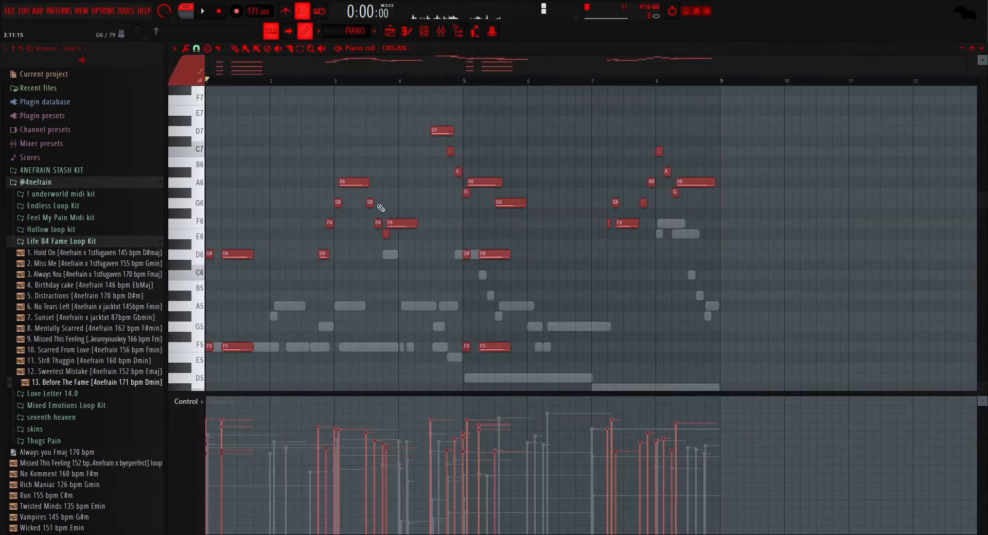
# - Lower the ORGAN notes by one octave and compare them with the piano's ghost notes
pyautogui.scroll(-5, 298, 276)
pyautogui.hotkey('ctrl', 'Down')
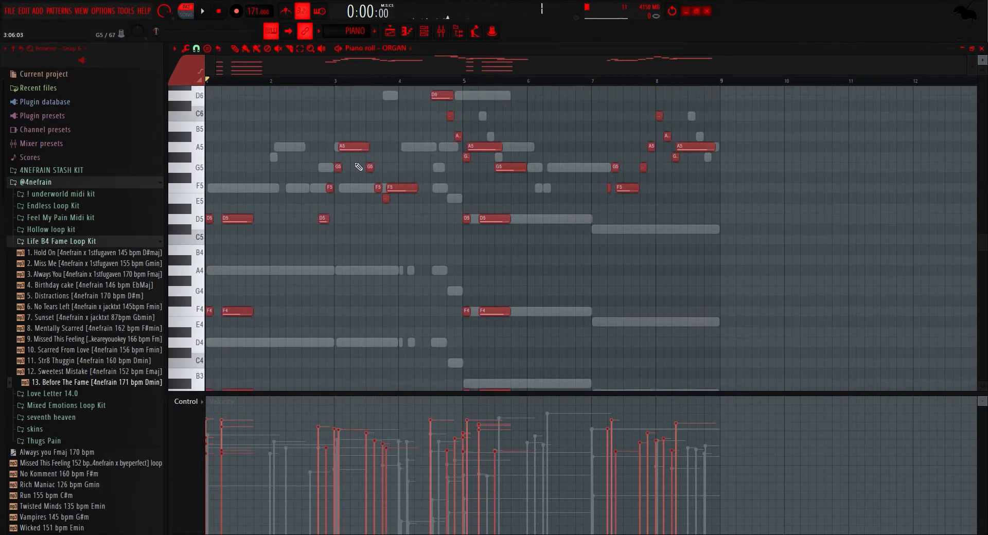
pyautogui.scroll(4, 356, 142)
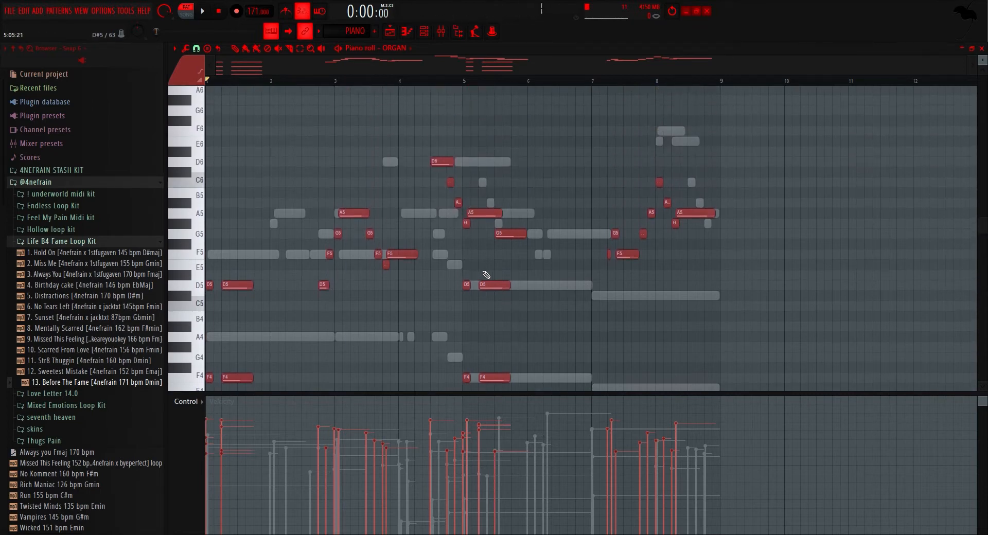
pyautogui.scroll(-3, 289, 325)
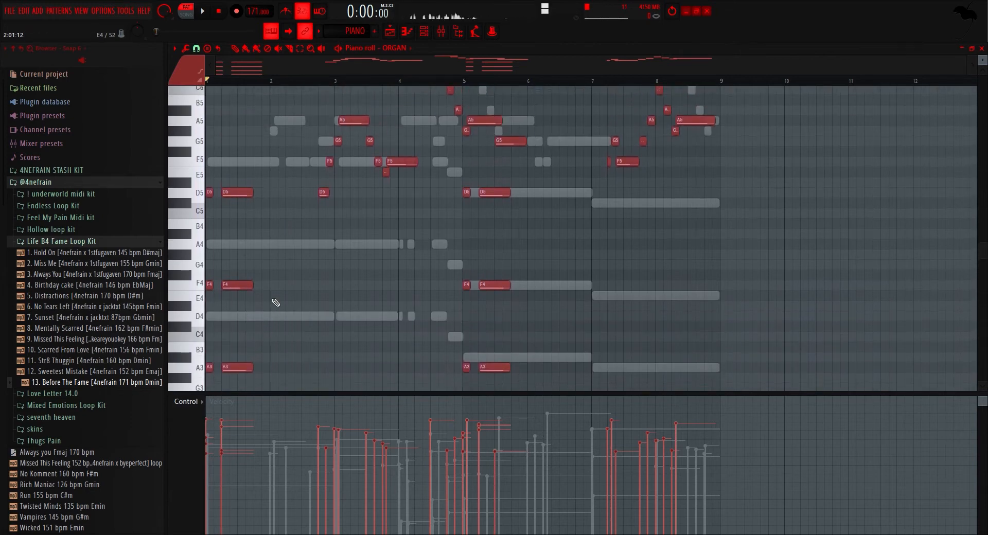
# - Raise the ORGAN notes by one octave to compare their register with the piano, and lower them an octave again
pyautogui.hotkey('ctrl', 'Up')
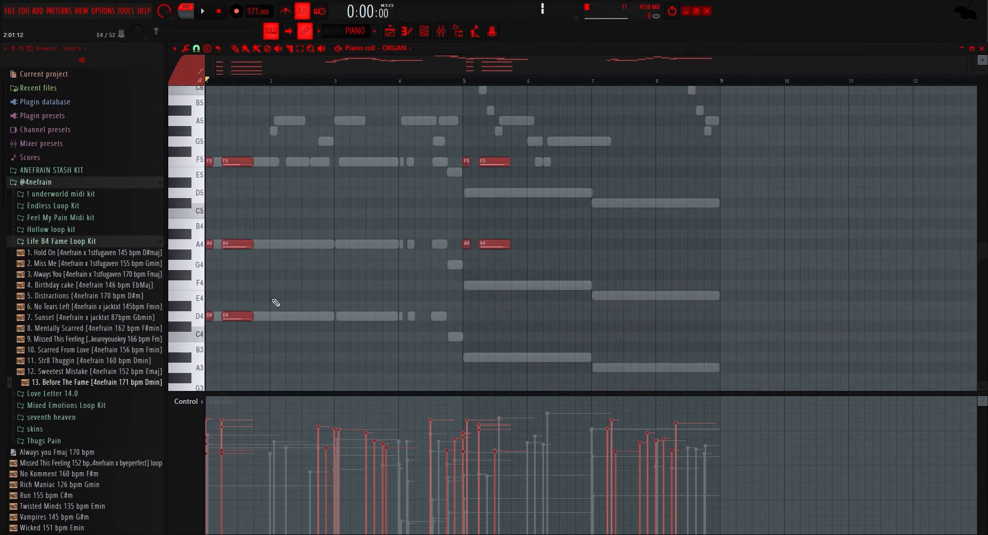
pyautogui.scroll(2, 275, 303)
pyautogui.scroll(2, 332, 231)
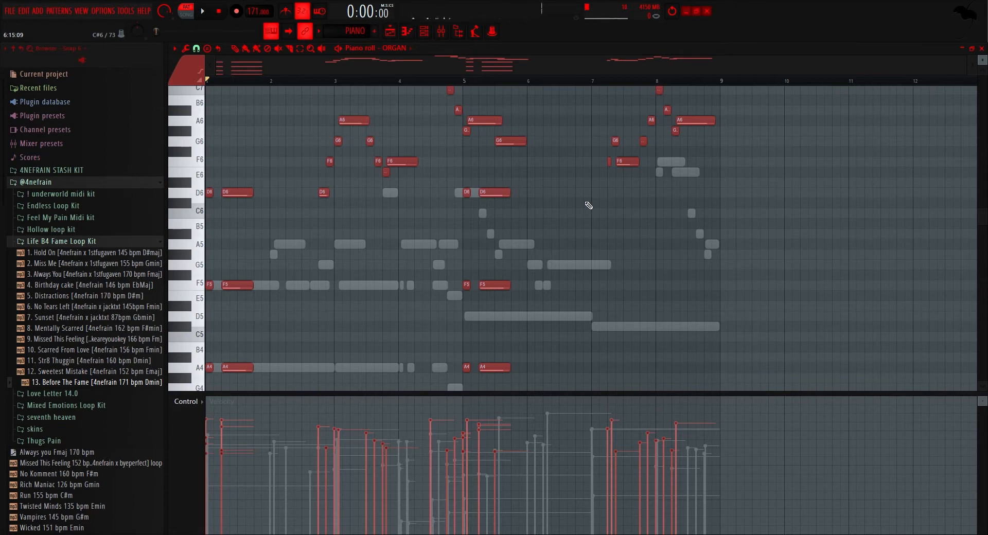
pyautogui.hotkey('ctrl', 'Down')
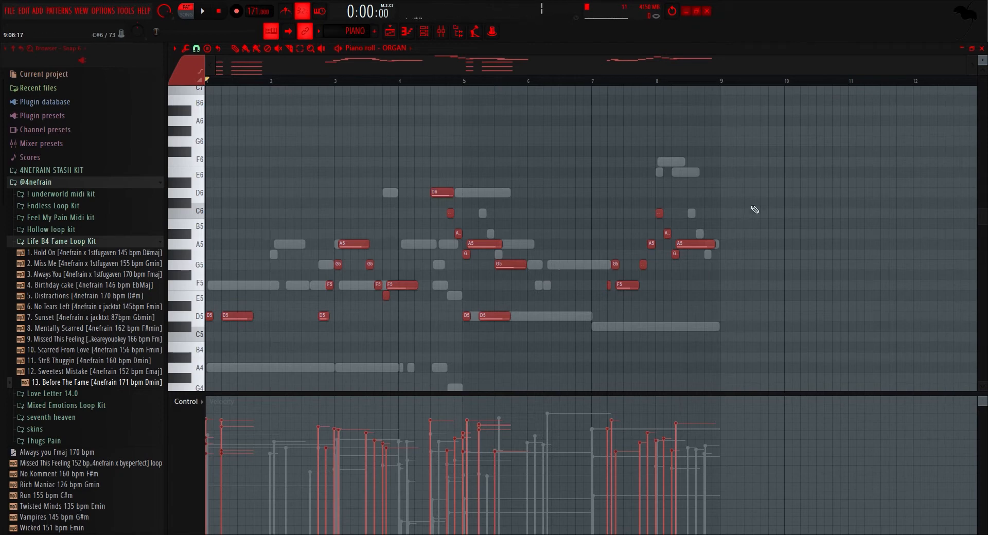
# - Select all the ORGAN notes placed in the PIANO pattern and cut them
pyautogui.keyDown('ctrl'); pyautogui.moveTo(752, 207); pyautogui.dragTo(613, 308); pyautogui.keyUp('ctrl')
pyautogui.keyDown('ctrl'); pyautogui.click(703, 319); pyautogui.keyUp('ctrl')
pyautogui.click(427, 33)
pyautogui.hotkey('ctrl', 'x')
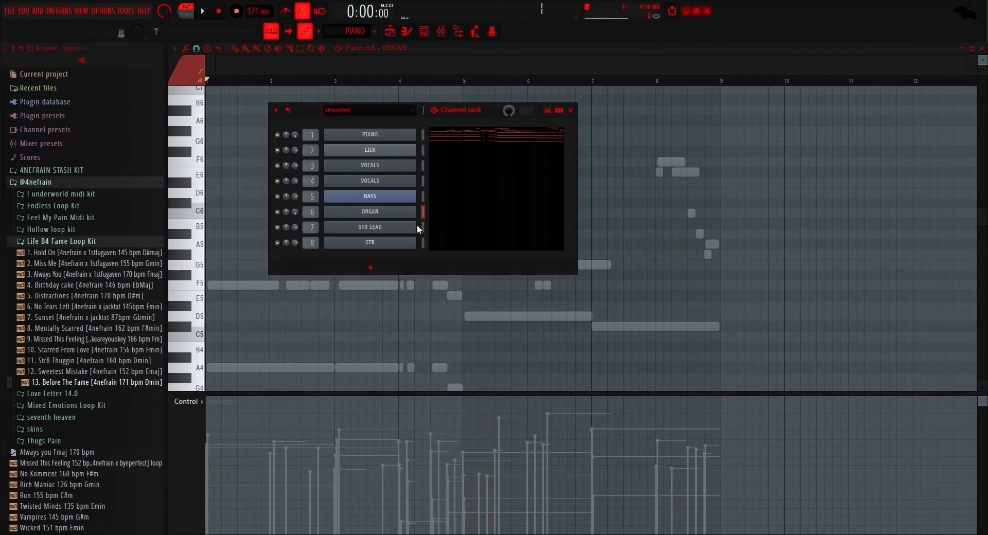
# - Solo Track 8 in the playlist and switch to the GTR LEAD pattern
pyautogui.click(390, 33)
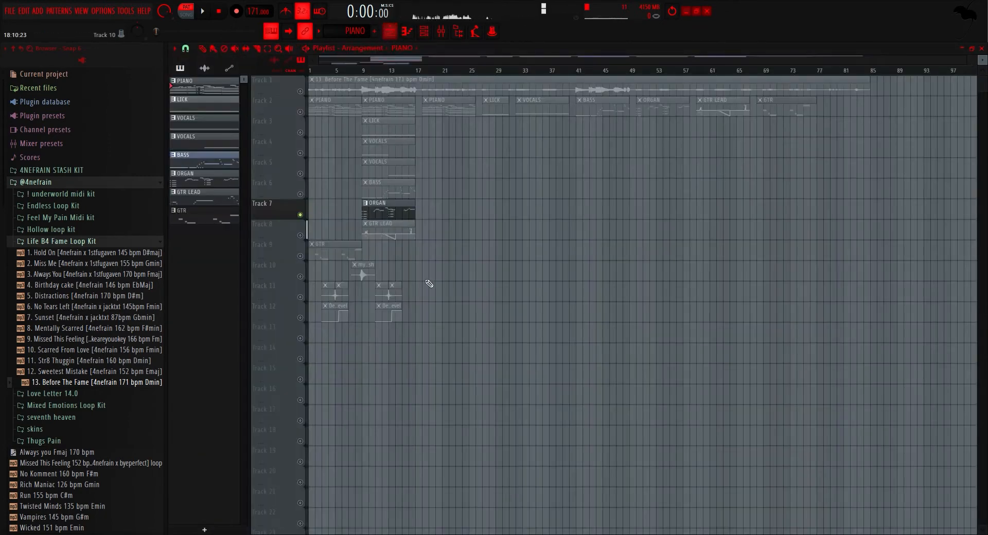
pyautogui.rightClick(301, 236)
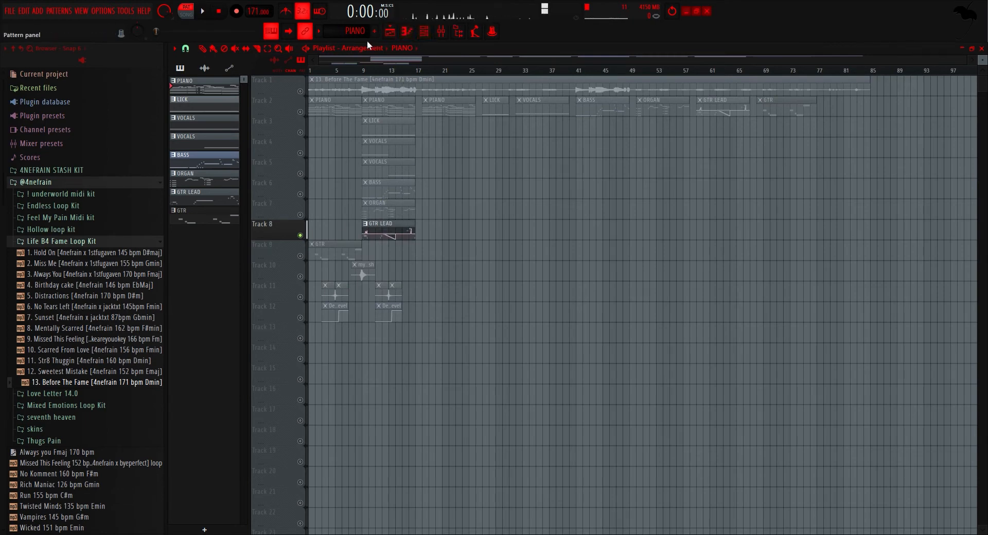
pyautogui.click(424, 35)
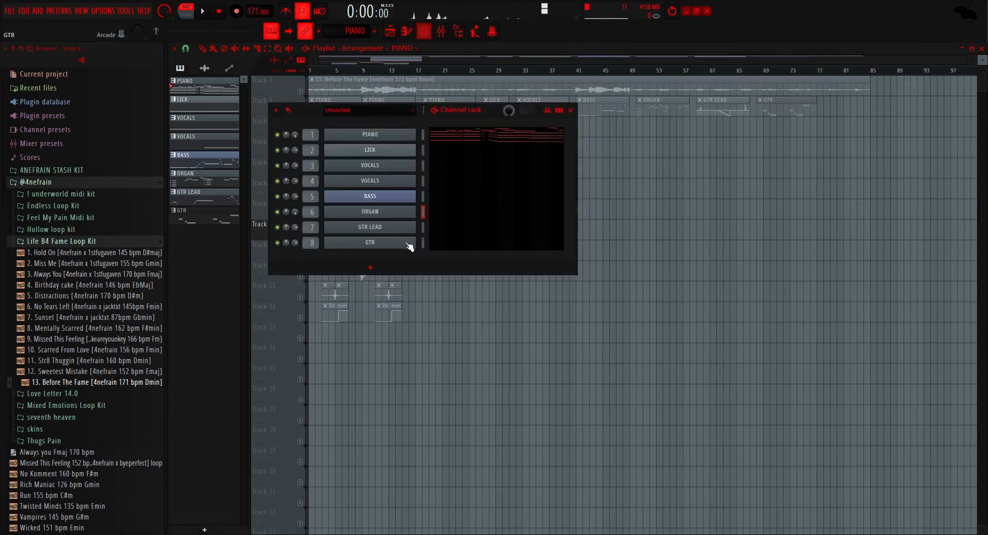
pyautogui.scroll(-4, 351, 34)
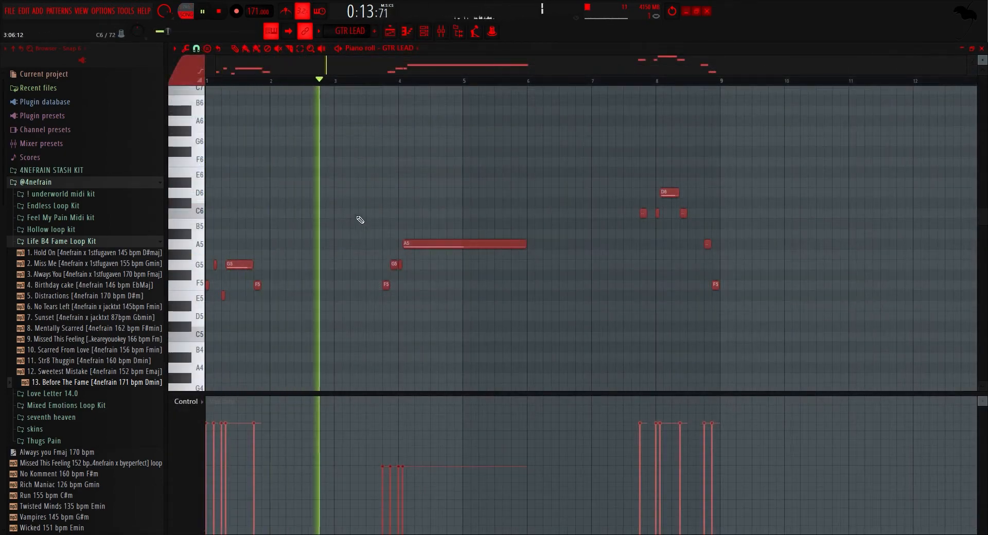
# - Lengthen the F5 note at the end of bar 1 during GTR LEAD playback, and stop after reviewing the remaining notes
pyautogui.scroll(3, 282, 289)
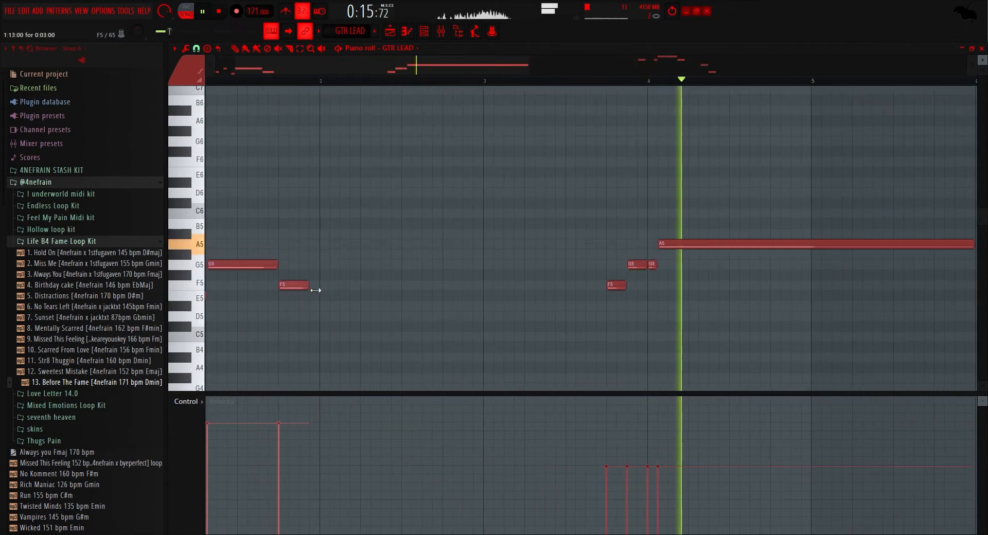
pyautogui.scroll(-3, 401, 273)
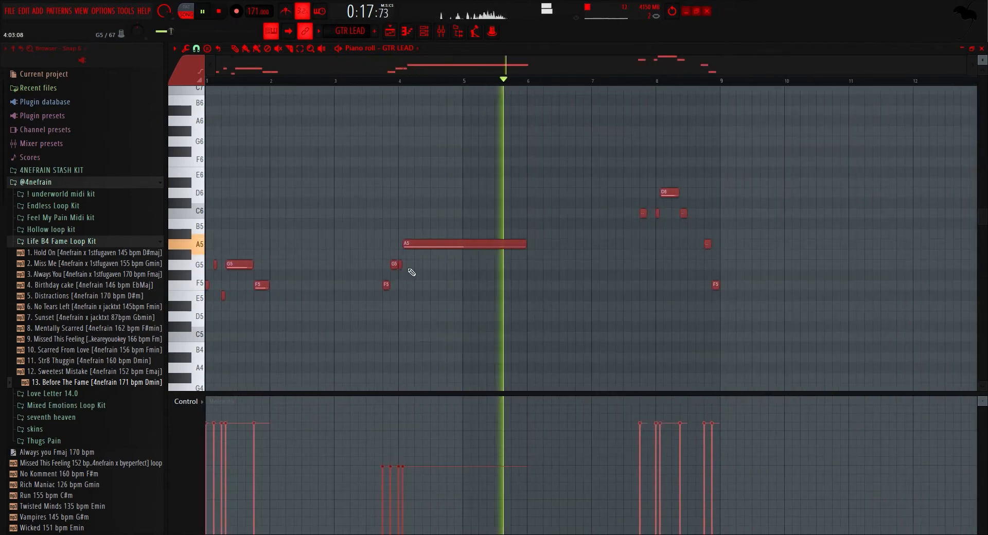
pyautogui.scroll(3, 792, 313)
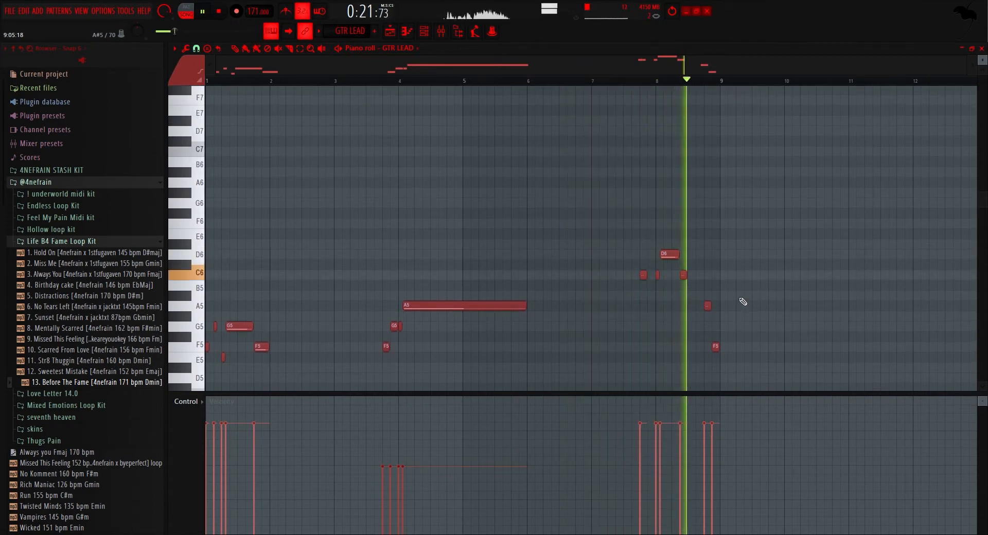
pyautogui.press('space')
# - Enable Insert 13 in the mixer and return to the GTR LEAD notes
pyautogui.click(441, 31)
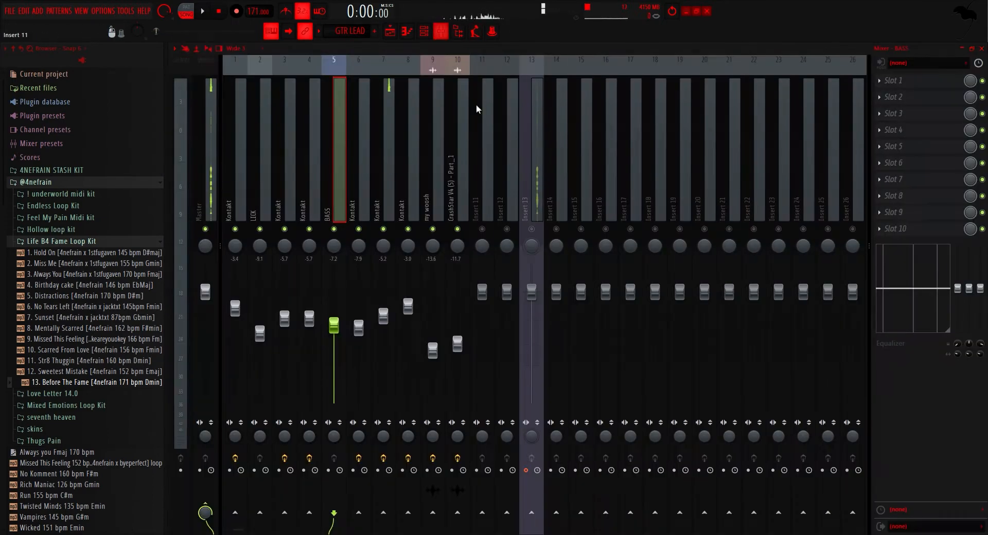
pyautogui.click(532, 229)
pyautogui.click(406, 31)
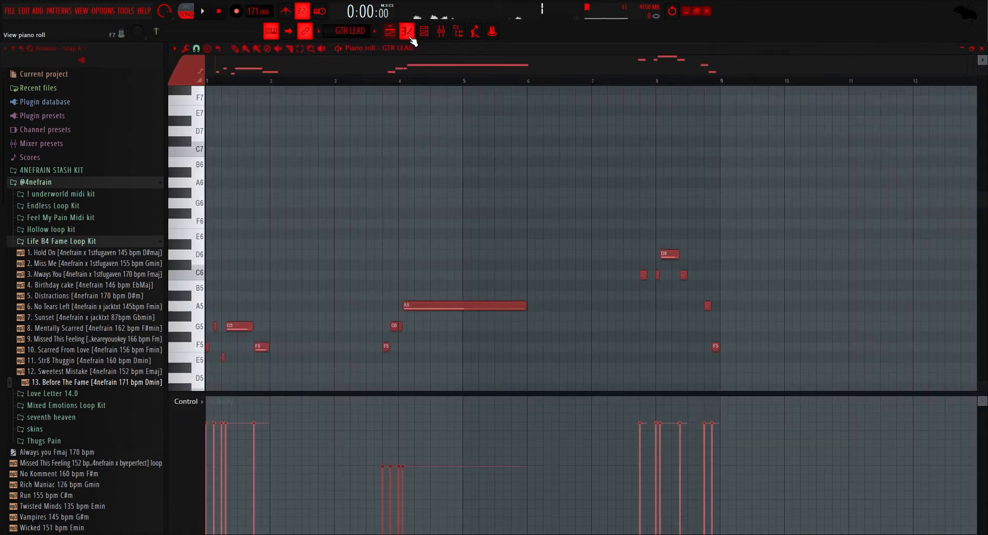
# - Inspect the GTR LEAD channel's Kontakt instrument, Evolution Infinity with Razor Pick, and return to the playlist
pyautogui.click(424, 32)
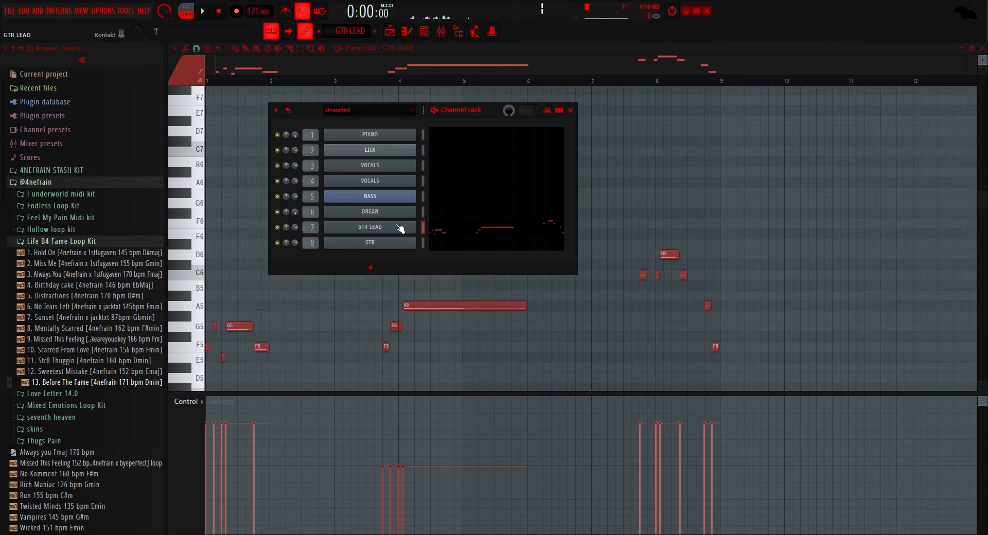
pyautogui.click(399, 228)
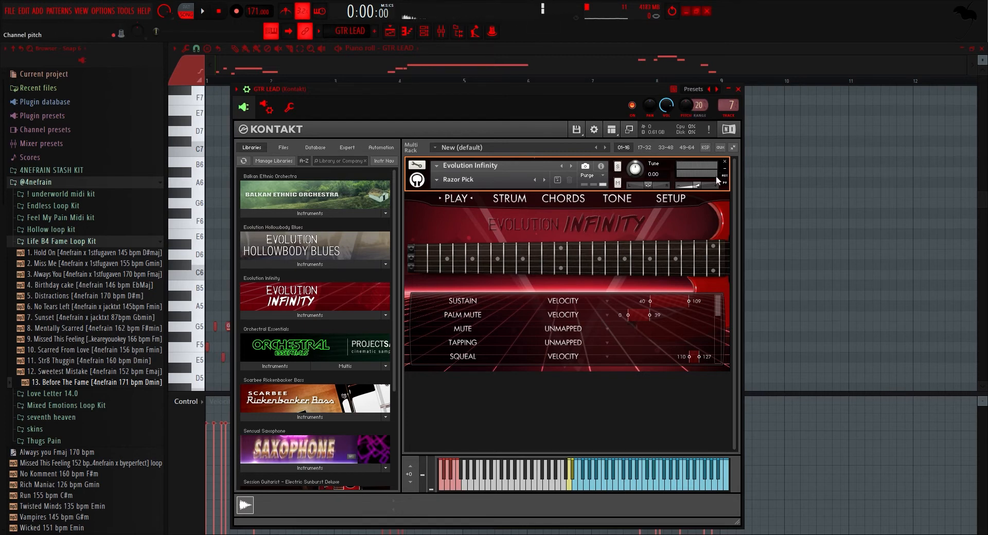
pyautogui.click(391, 32)
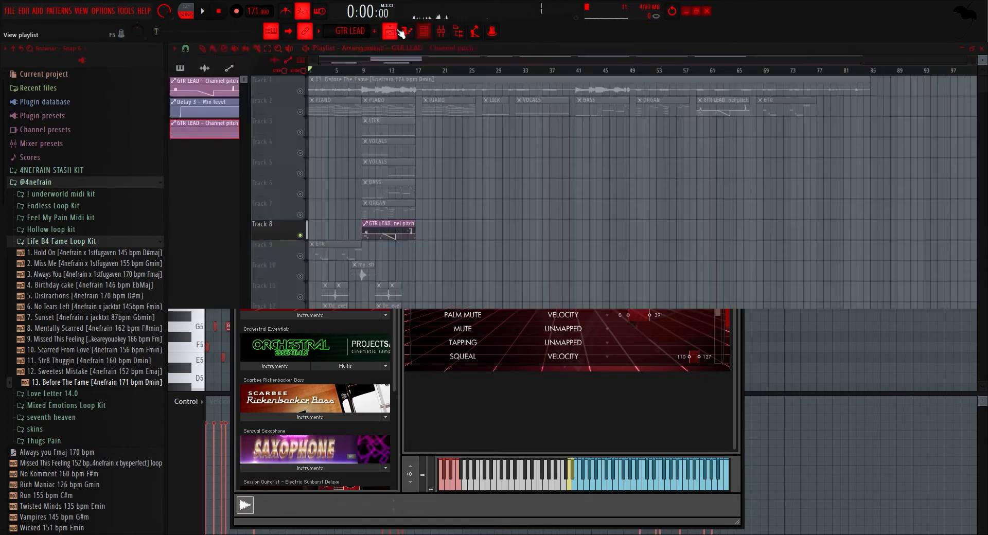
# - Delete the long GTR LEAD channel pitch automation clip on Track 13 and bring all tracks back into playback
pyautogui.scroll(-2, 310, 288)
pyautogui.rightClick(300, 298)
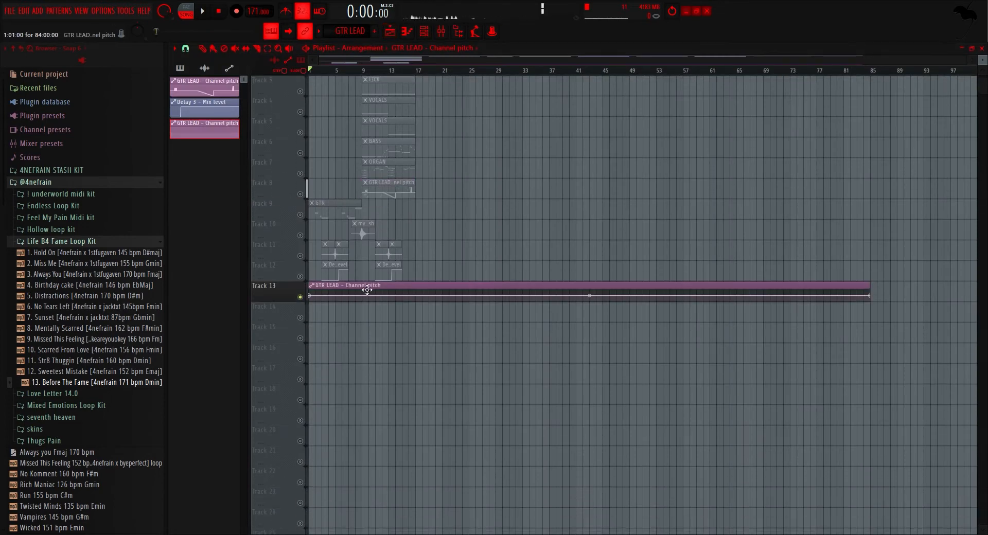
pyautogui.rightClick(431, 287)
pyautogui.rightClick(299, 194)
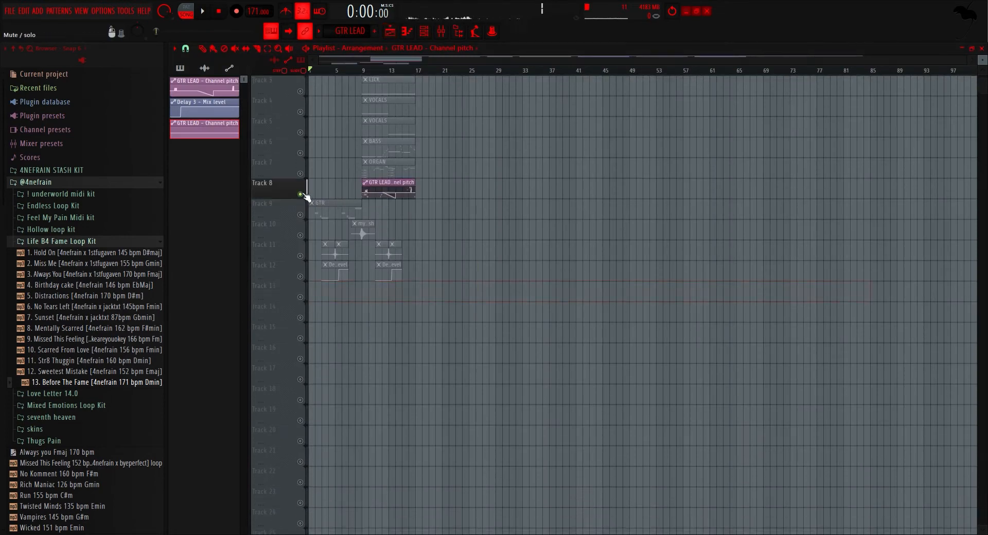
pyautogui.rightClick(300, 194)
pyautogui.scroll(4, 308, 222)
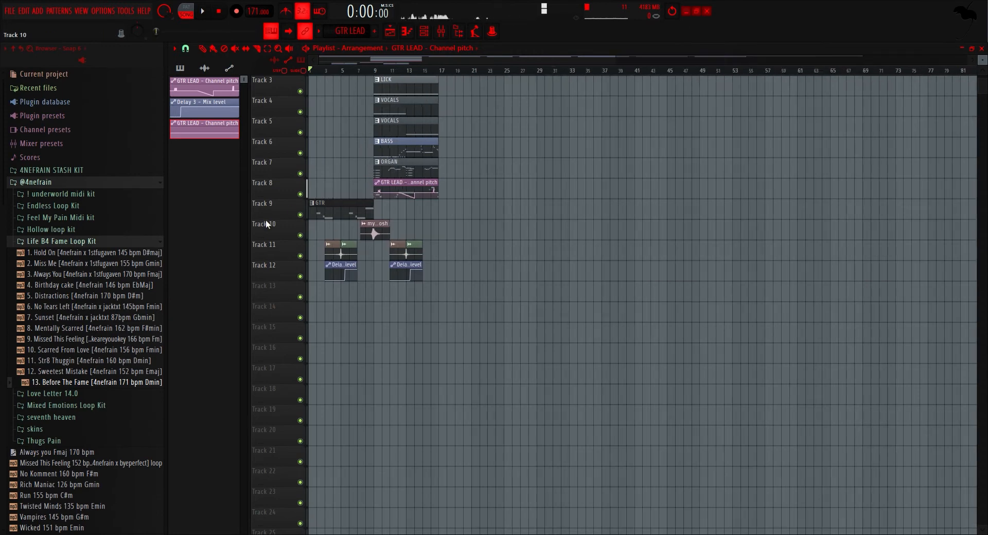
# - Solo Track 9 and inspect the GTR channel's instrument with its Sun-Kissed preset
pyautogui.rightClick(300, 215)
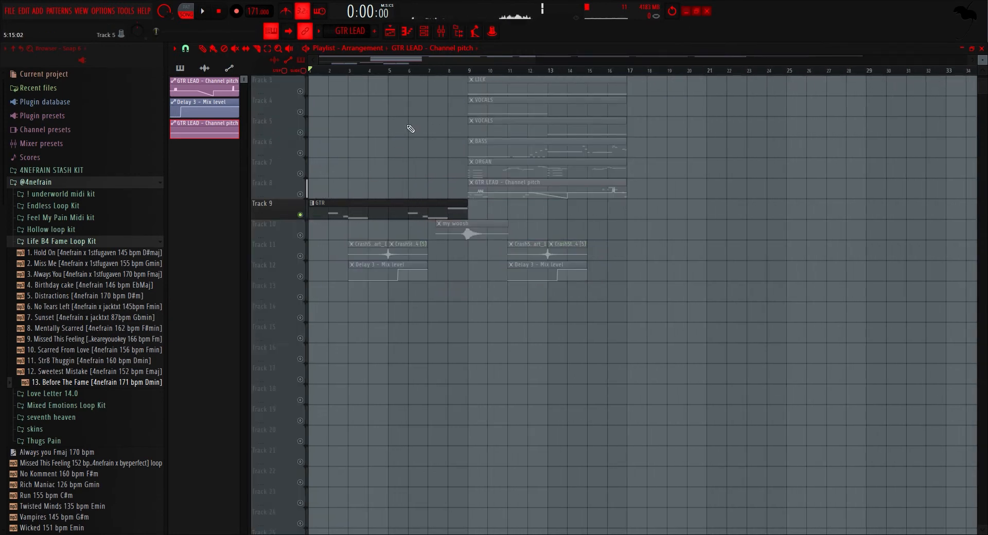
pyautogui.click(424, 32)
pyautogui.scroll(1, 396, 110)
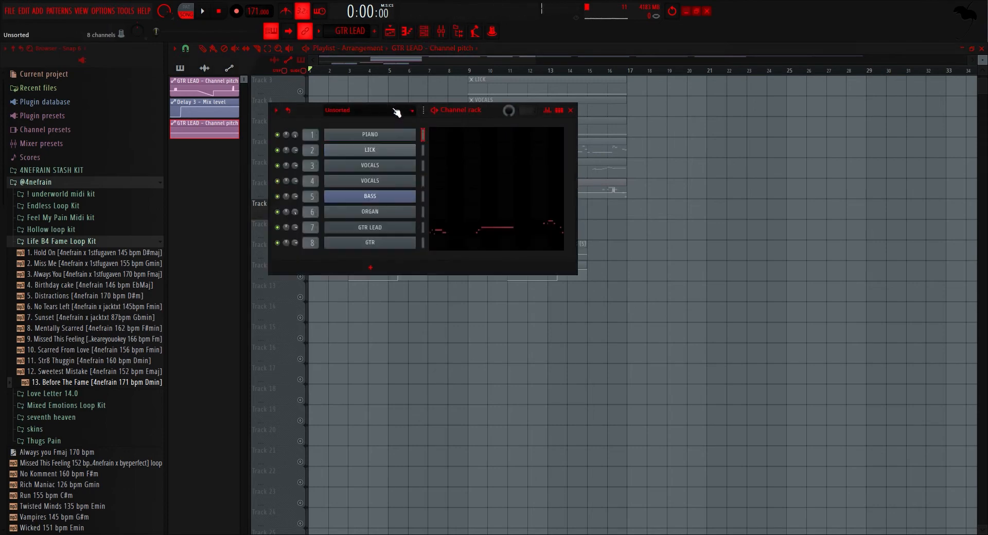
pyautogui.click(390, 250)
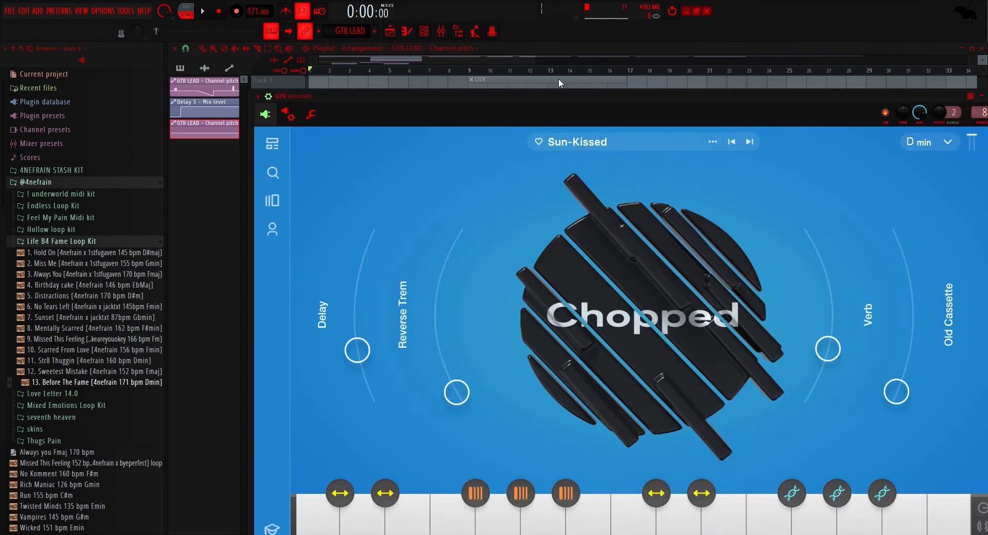
pyautogui.moveTo(783, 123); pyautogui.dragTo(677, 130)
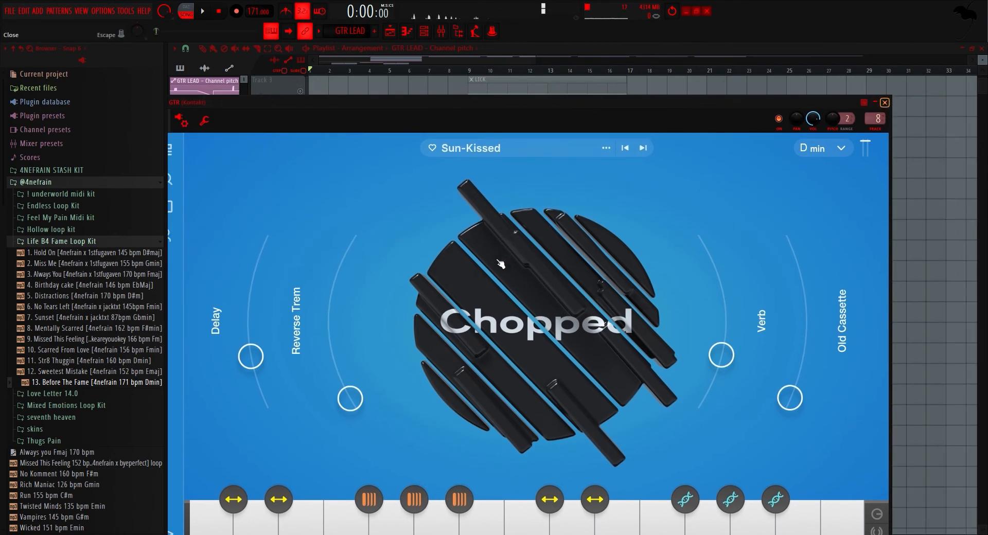
pyautogui.press('Escape')
pyautogui.press('Escape')
# - Play through the GTR pattern's notes, check the effects on its mixer insert, and return to the playlist
pyautogui.doubleClick(404, 213)
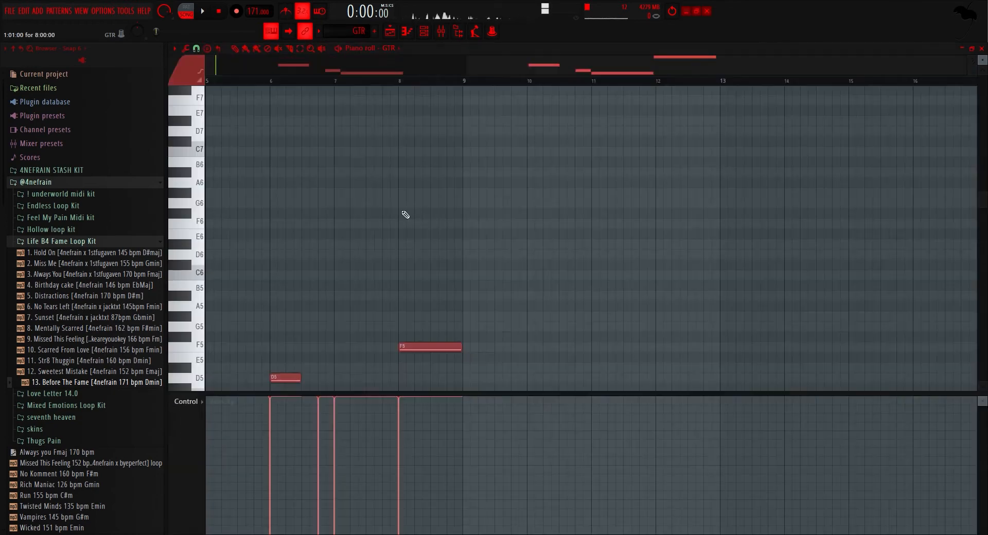
pyautogui.click(442, 33)
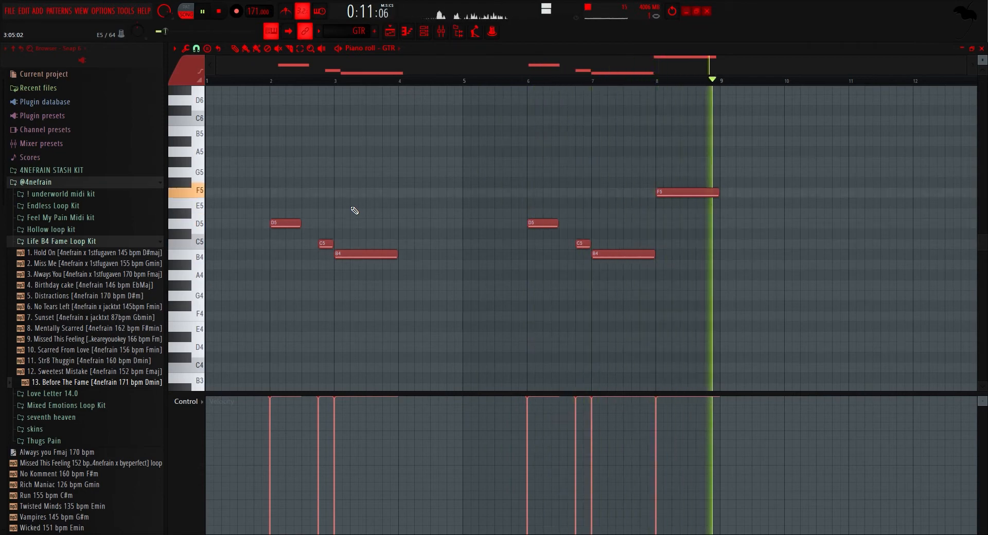
pyautogui.press('space')
pyautogui.click(441, 33)
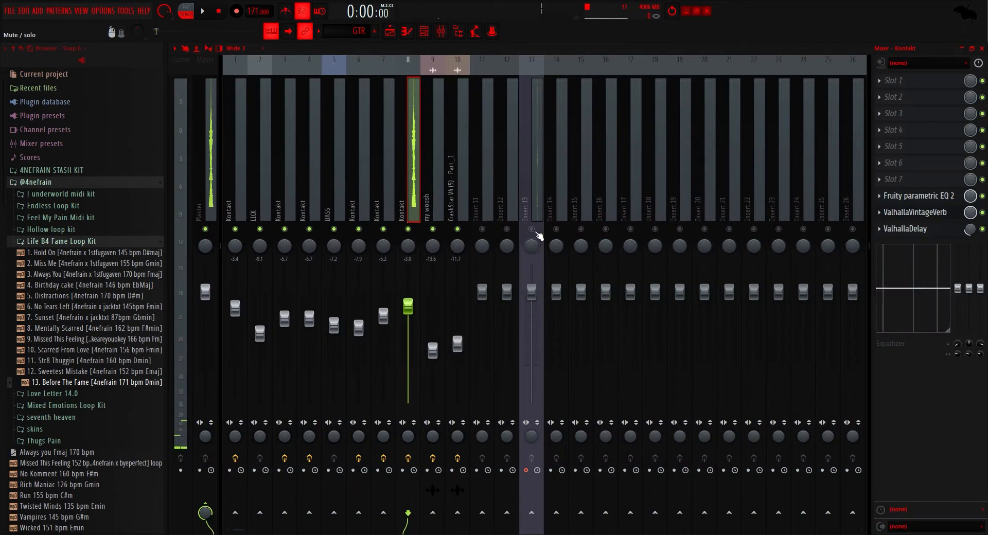
pyautogui.click(389, 33)
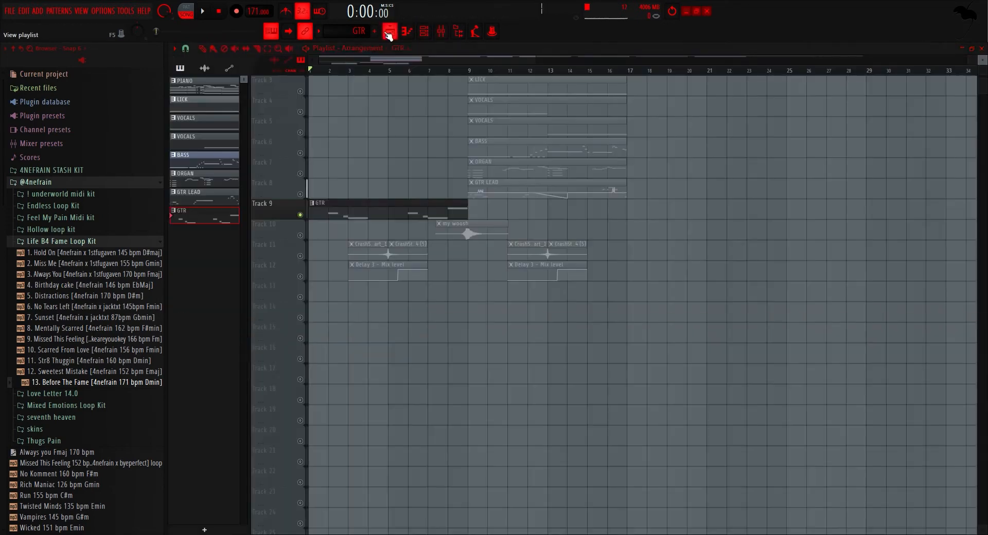
# - Solo the woosh, crash and delay automation layers on Tracks 10 to 12 and audition them from several positions
pyautogui.click(306, 237)
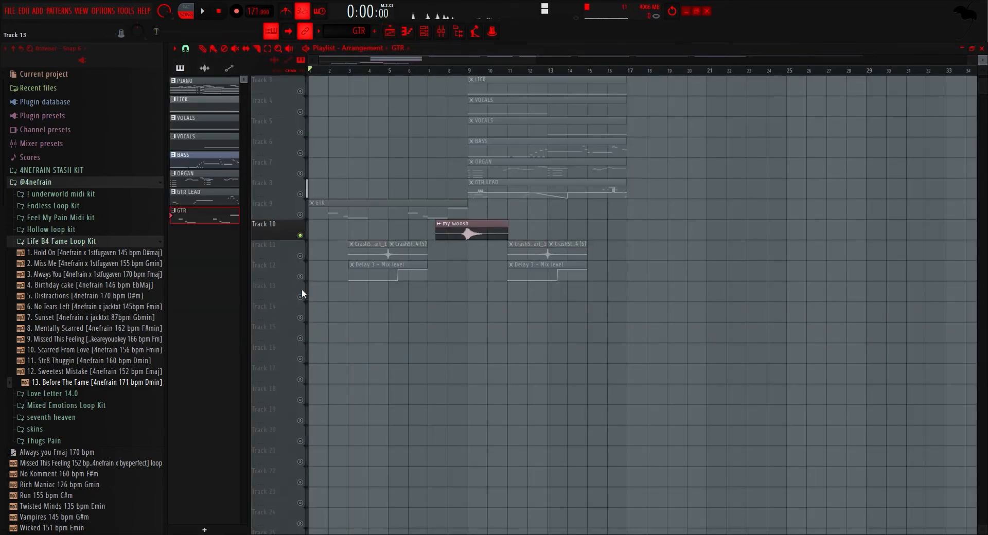
pyautogui.moveTo(305, 255); pyautogui.dragTo(303, 277)
pyautogui.click(395, 69)
pyautogui.press('space')
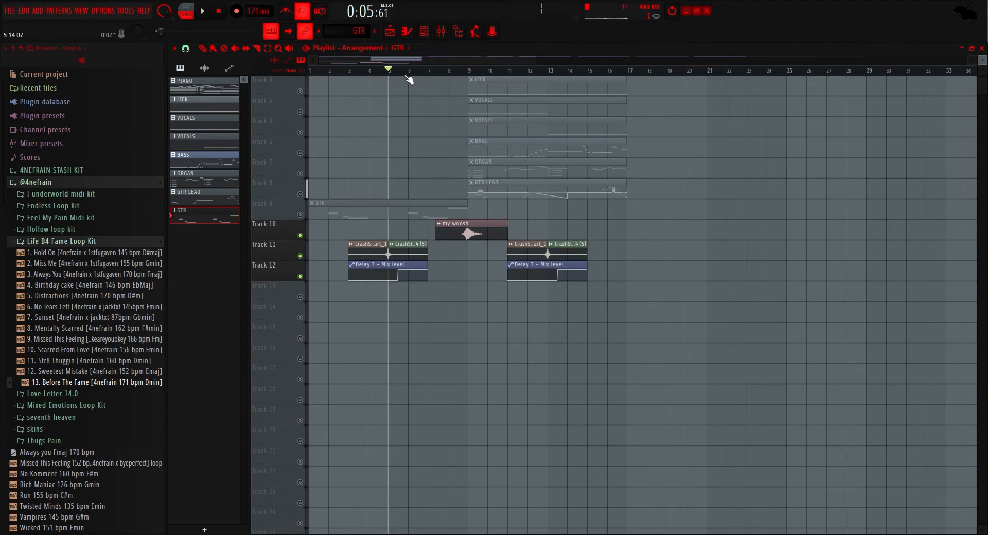
pyautogui.click(360, 70)
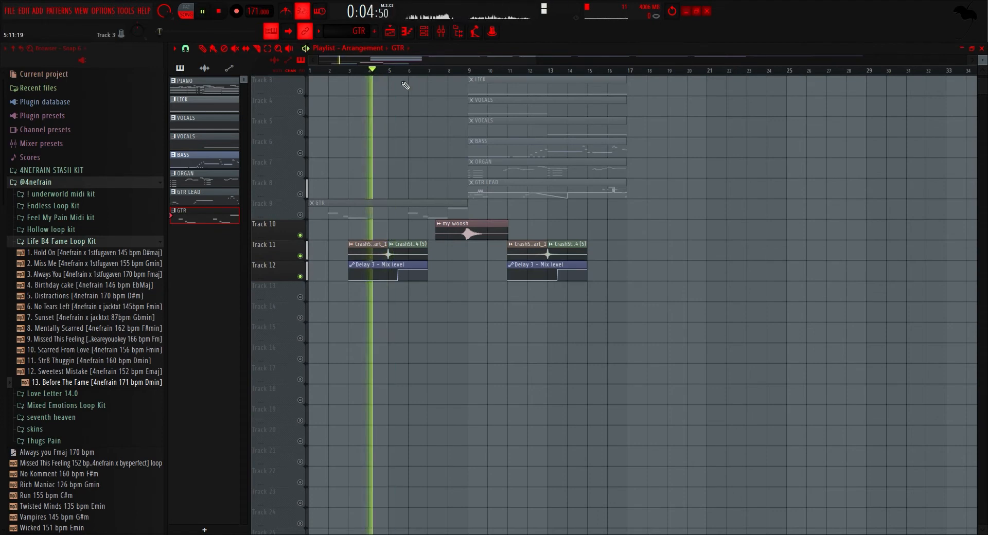
pyautogui.click(455, 72)
pyautogui.press('space')
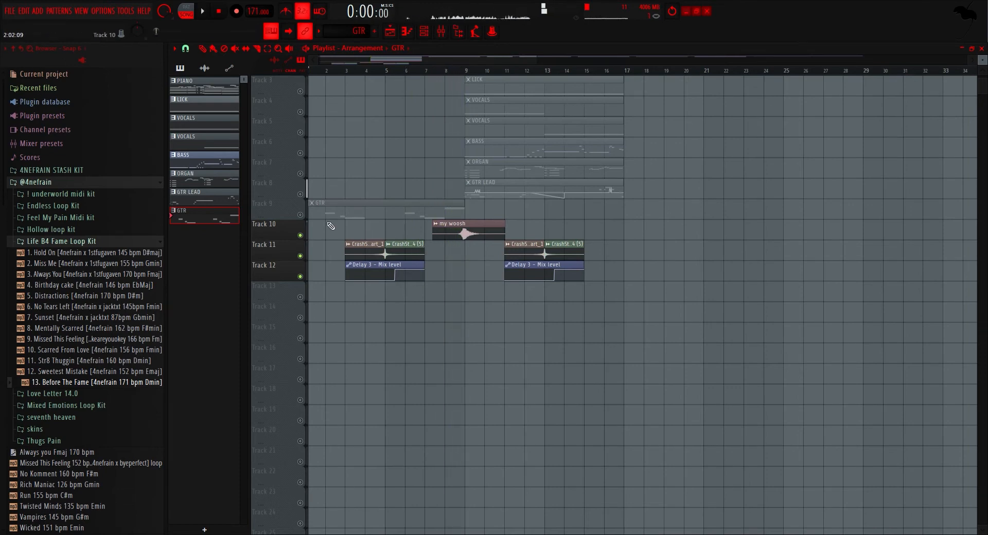
# - Restore all tracks, mute the reference audio on Track 1, play the whole loop, and check the mixer
pyautogui.rightClick(305, 217)
pyautogui.rightClick(305, 217)
pyautogui.scroll(2, 417, 207)
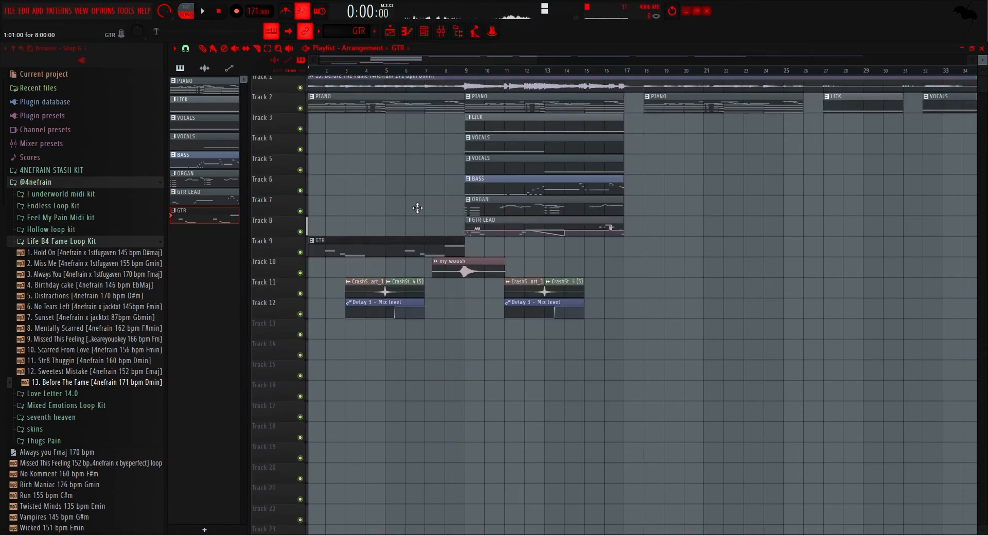
pyautogui.click(300, 92)
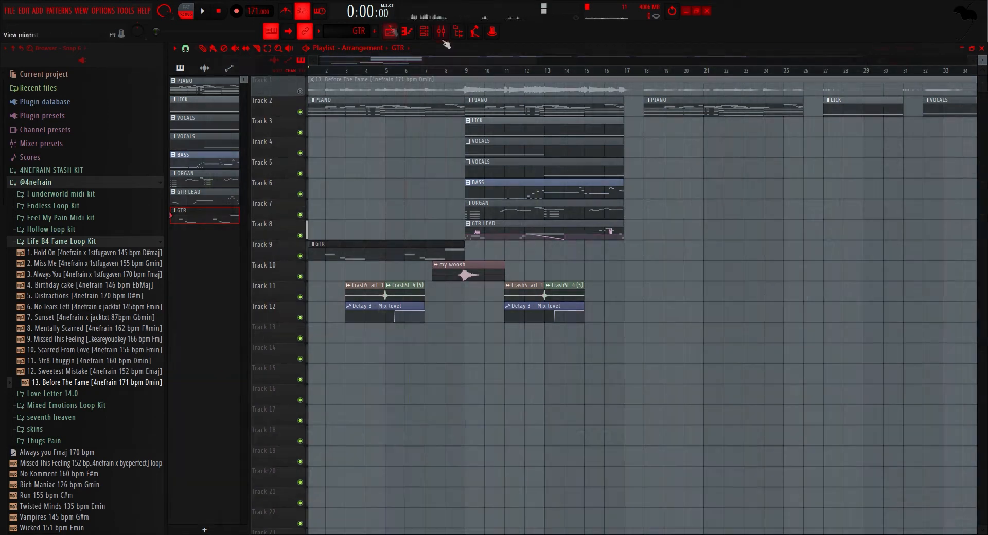
pyautogui.click(440, 32)
pyautogui.press('space')
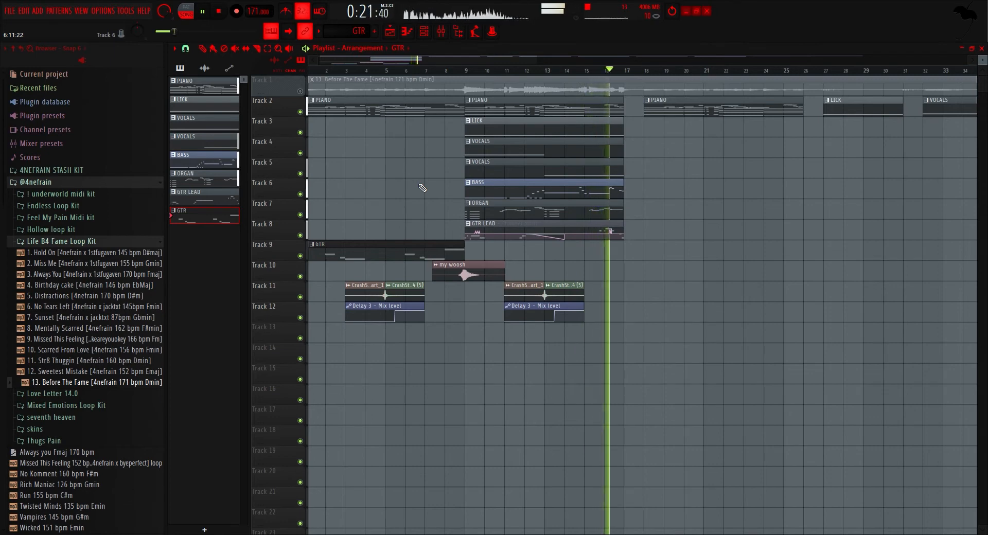
pyautogui.press('space')
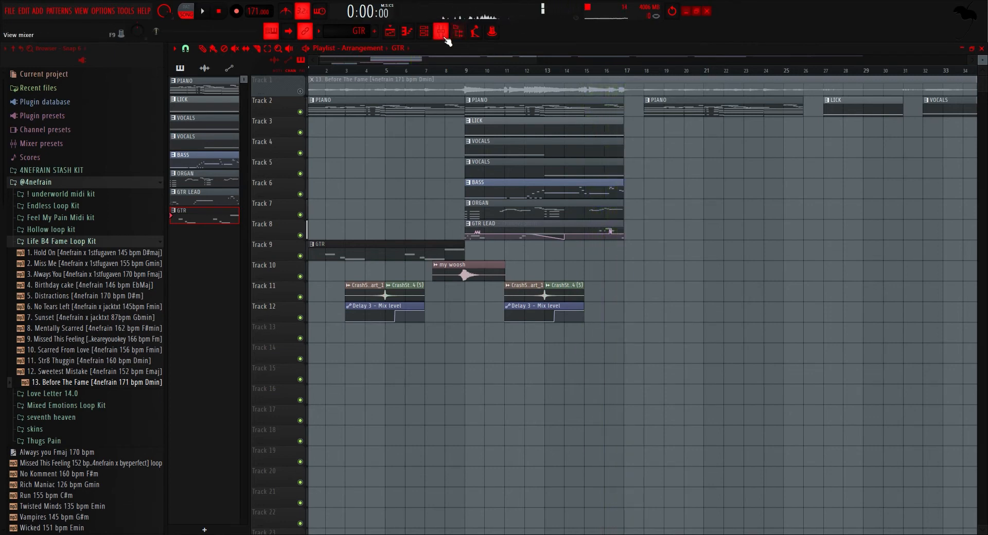
pyautogui.click(441, 31)
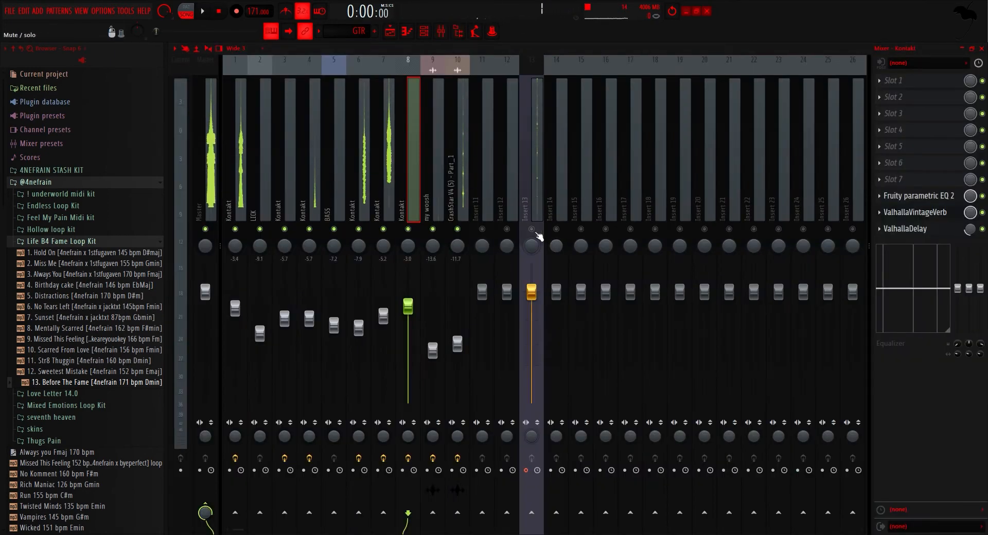
pyautogui.click(390, 31)
# - Delete the Before The Fame audio clip from Track 1 and move all remaining clips up one track
pyautogui.scroll(-5, 416, 79)
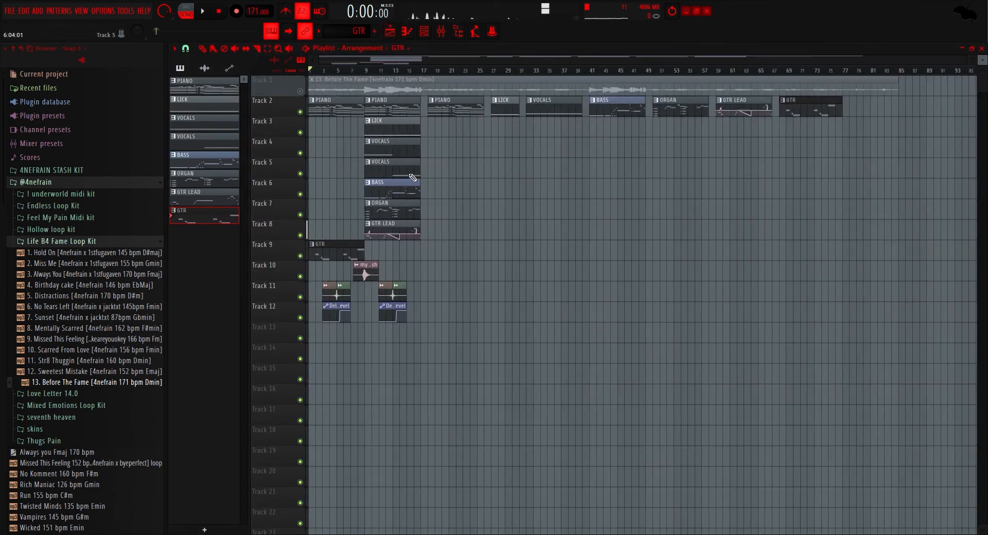
pyautogui.doubleClick(282, 93)
pyautogui.press('Delete')
pyautogui.hotkey('ctrl', 'a')
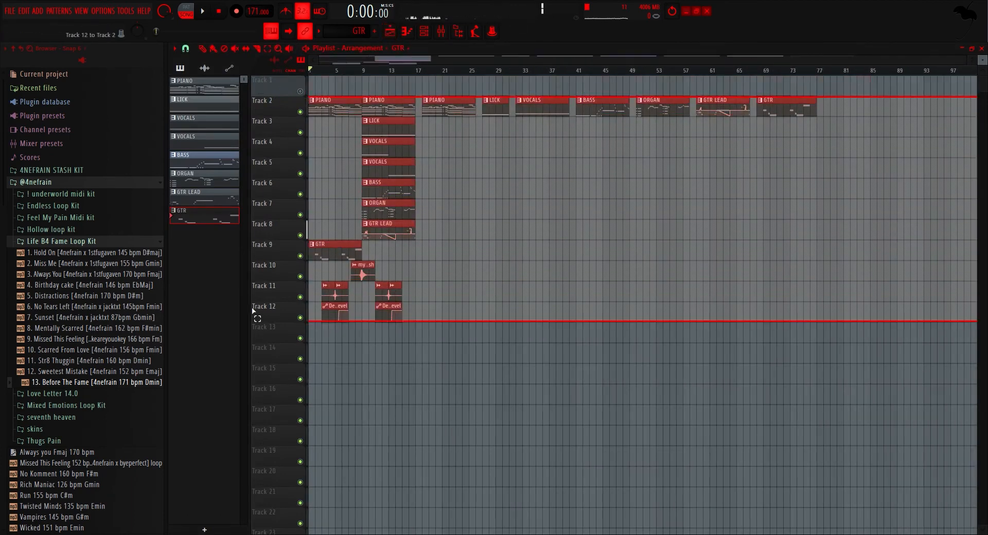
pyautogui.moveTo(367, 215); pyautogui.dragTo(368, 194)
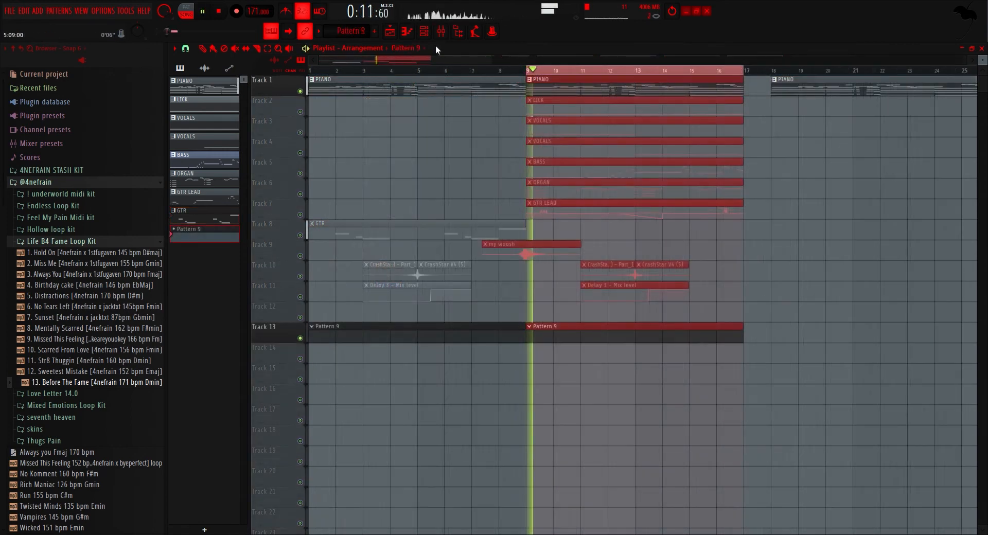
# - Load rage clap from the Feel My Pain Midi kit as a new channel and apply the kit's clap MIDI file to it
pyautogui.click(424, 31)
pyautogui.click(85, 182)
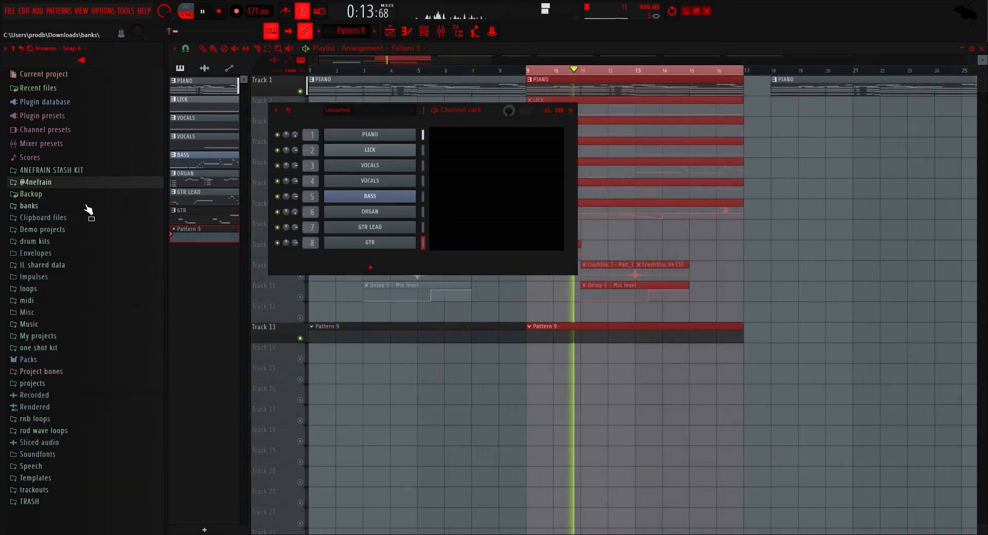
pyautogui.click(81, 182)
pyautogui.click(87, 218)
pyautogui.click(87, 229)
pyautogui.click(72, 261)
pyautogui.click(75, 317)
pyautogui.moveTo(75, 316); pyautogui.dragTo(369, 262)
pyautogui.click(67, 286)
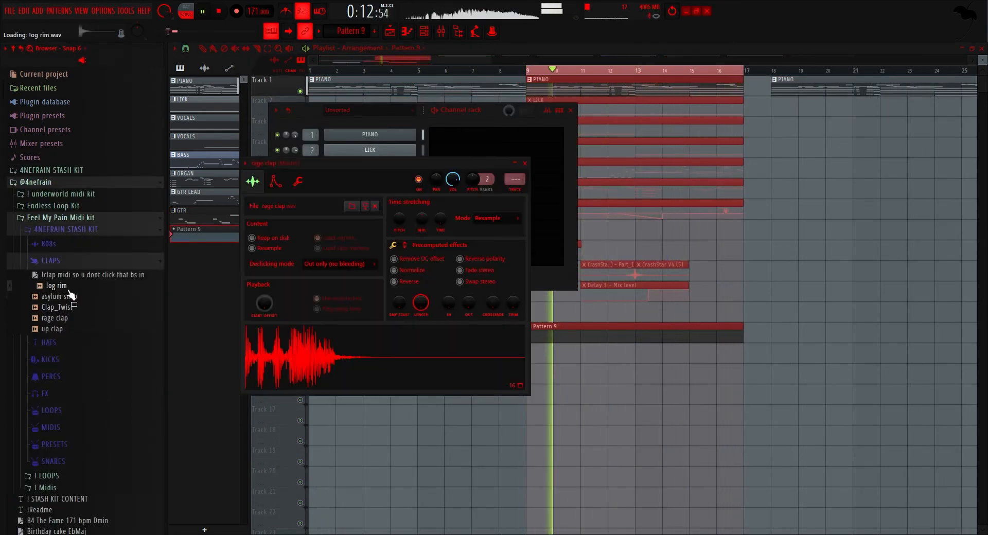
pyautogui.moveTo(103, 276); pyautogui.dragTo(309, 258)
# - Load the sn snare sample from the kit's SNARES folder as a new channel
pyautogui.click(82, 260)
pyautogui.click(60, 397)
pyautogui.moveTo(62, 292); pyautogui.dragTo(258, 301)
pyautogui.click(424, 31)
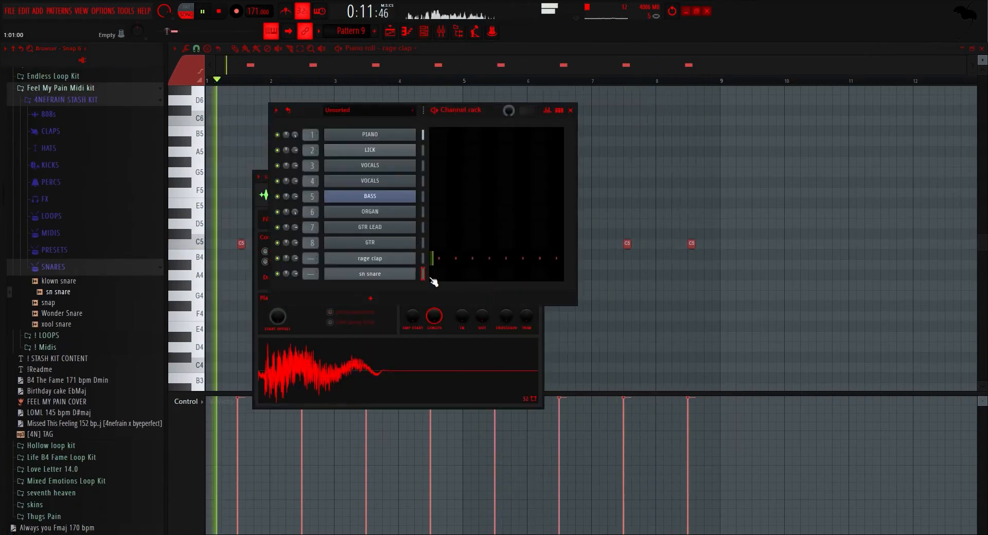
# - Draw two C5 notes in the sn snare channel's piano roll, one on each side of the start of bar 2
pyautogui.click(411, 275)
pyautogui.rightClick(410, 275)
pyautogui.click(428, 282)
pyautogui.scroll(4, 256, 245)
pyautogui.click(288, 244)
pyautogui.click(343, 244)
pyautogui.moveTo(367, 244); pyautogui.dragTo(313, 246)
pyautogui.scroll(-2, 399, 254)
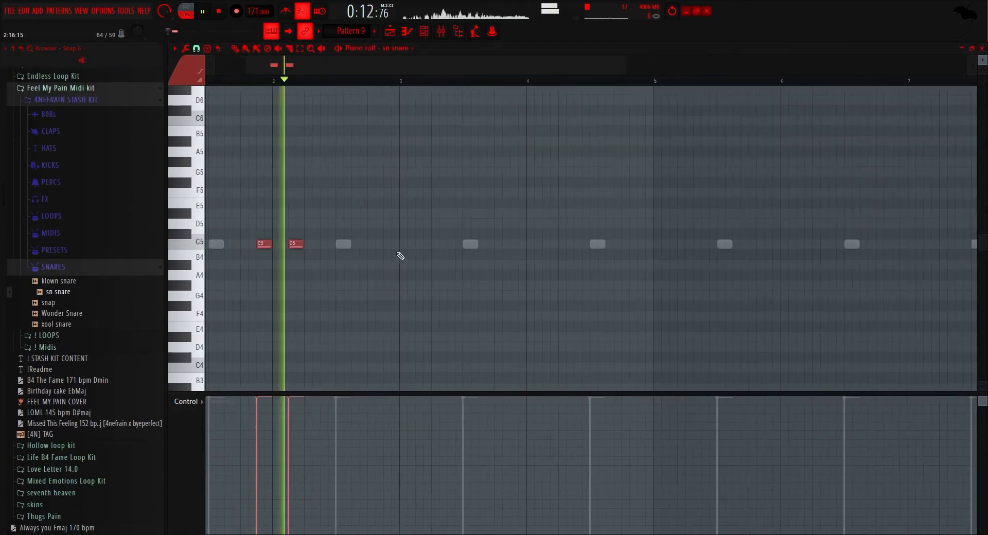
# - Extend the sn snare pattern with C5 notes from bar 3 onward, including a run of three ending bar 4
pyautogui.click(453, 244)
pyautogui.click(549, 245)
pyautogui.click(612, 245)
pyautogui.click(628, 244)
pyautogui.click(644, 245)
pyautogui.scroll(-2, 525, 263)
pyautogui.scroll(3, 524, 263)
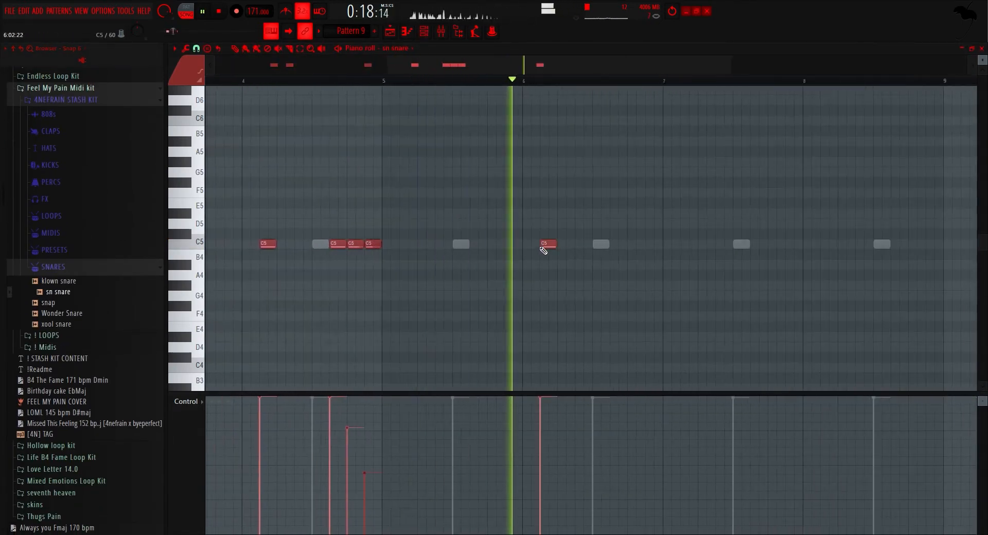
# - Load the Bat [ Metro ] percussion sample as a new channel and place one C5 note late in bar 8
pyautogui.press('F6')
pyautogui.scroll(3, 78, 272)
pyautogui.click(62, 280)
pyautogui.click(67, 359)
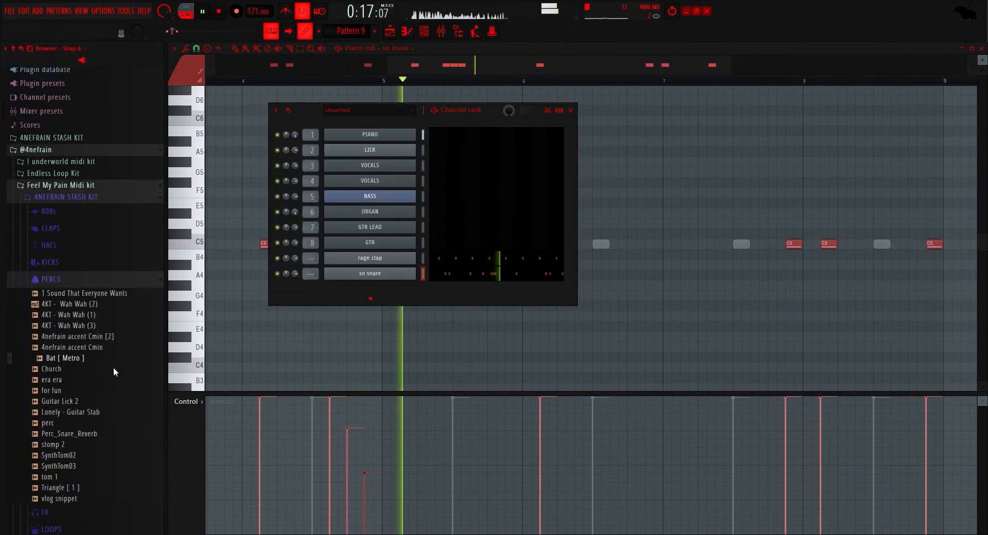
pyautogui.moveTo(72, 359); pyautogui.dragTo(370, 291)
pyautogui.rightClick(391, 290)
pyautogui.click(409, 297)
pyautogui.click(910, 245)
# - Load the tom 1 percussion sample as a new channel and place C5 notes late in bars 2 and 6
pyautogui.press('F6')
pyautogui.click(55, 479)
pyautogui.moveTo(55, 478); pyautogui.dragTo(375, 307)
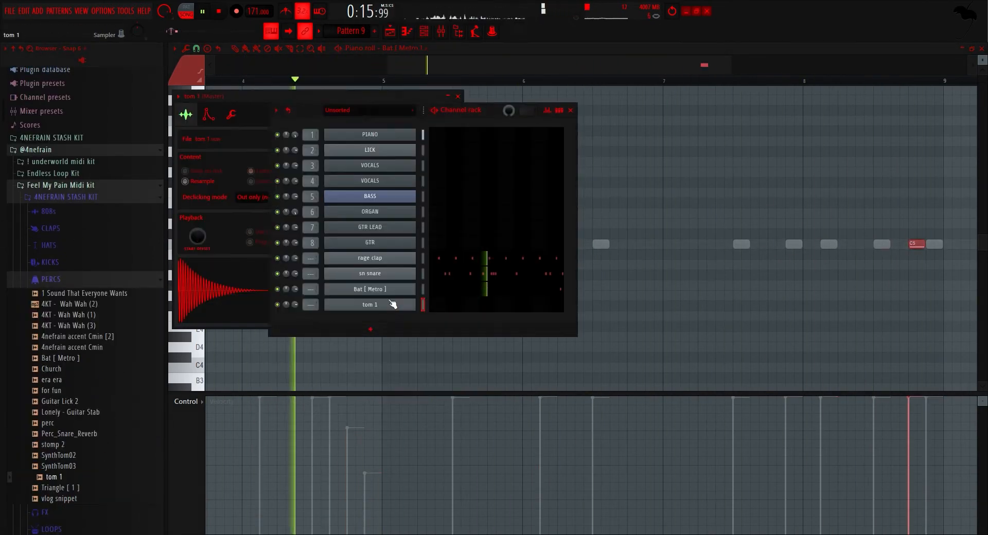
pyautogui.rightClick(392, 305)
pyautogui.click(410, 312)
pyautogui.scroll(-3, 318, 260)
pyautogui.scroll(1, 318, 260)
pyautogui.click(369, 238)
pyautogui.click(381, 239)
# - Load the "u have this hat" sample from the kit's HATS folder as a new channel for its hi-hat pattern
pyautogui.press('F6')
pyautogui.click(56, 279)
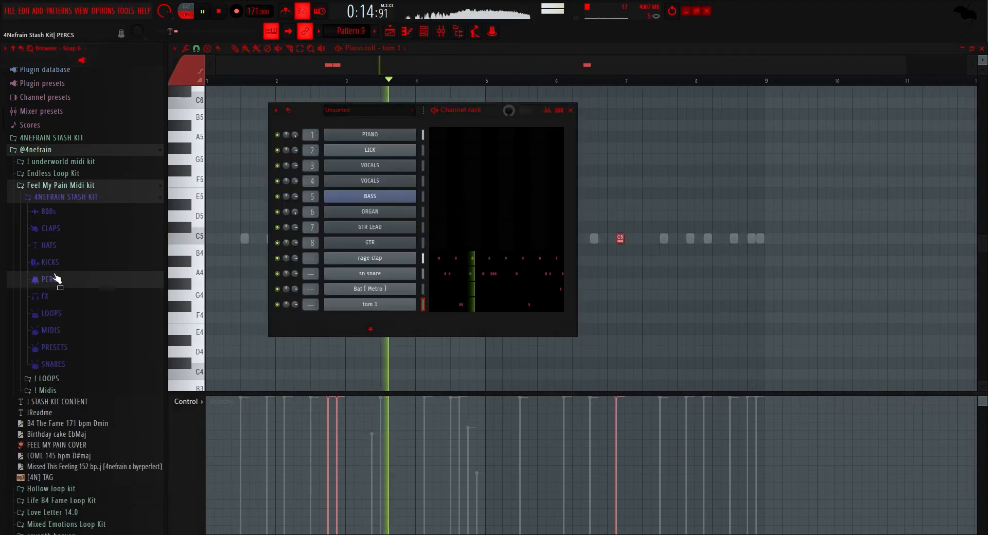
pyautogui.click(54, 245)
pyautogui.moveTo(67, 313); pyautogui.dragTo(355, 330)
pyautogui.press('Escape')
pyautogui.rightClick(394, 321)
pyautogui.click(437, 307)
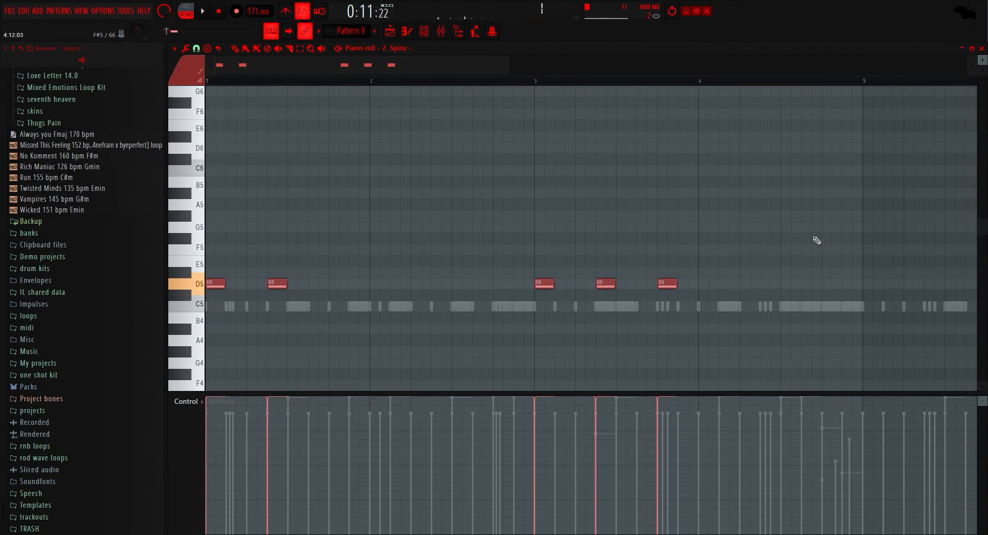
# - Add an A5 note late in bar 4 of the 2. Spinz pattern
pyautogui.click(818, 205)
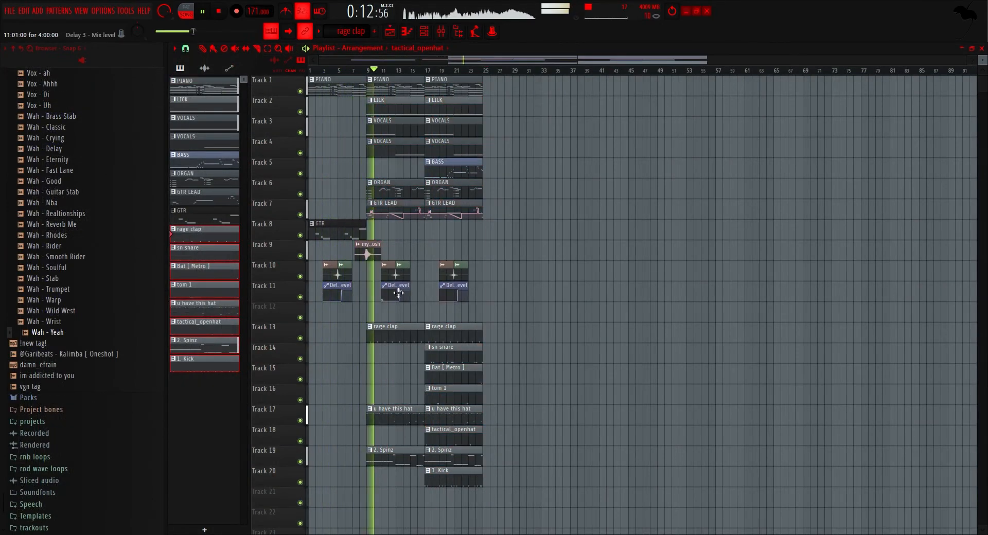
# - Delete the LICK and GTR LEAD clips starting at bar 9, and the VOCALS, ORGAN and BASS clips starting at bar 17
pyautogui.scroll(4, 487, 341)
pyautogui.rightClick(566, 208)
pyautogui.rightClick(550, 114)
pyautogui.rightClick(635, 127)
pyautogui.rightClick(638, 148)
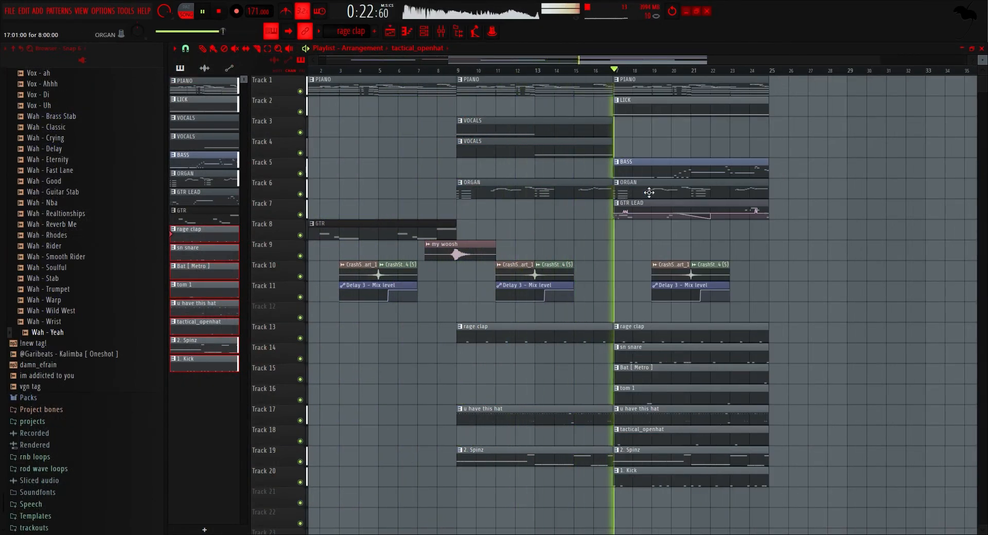
pyautogui.rightClick(648, 192)
pyautogui.rightClick(651, 168)
# - Place a copy of the GTR clip on Track 8 at bar 25
pyautogui.scroll(-2, 663, 180)
pyautogui.click(418, 229)
pyautogui.click(718, 230)
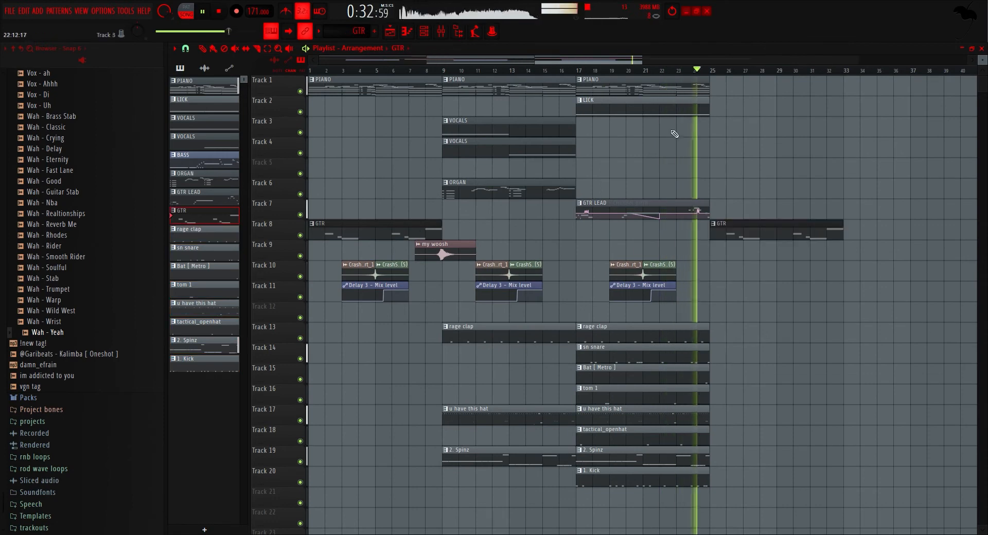
# - Duplicate the PIANO, both VOCALS, rage clap, sn snare, u have this hat and 2. Spinz clips to bar 25
pyautogui.keyDown('ctrl'); pyautogui.click(669, 88); pyautogui.keyUp('ctrl')
pyautogui.hotkey('ctrl', 'b')
pyautogui.hotkey('ctrl', 'b')
pyautogui.keyDown('ctrl'); pyautogui.click(624, 358); pyautogui.keyUp('ctrl')
pyautogui.hotkey('ctrl', 'b')
pyautogui.scroll(-1, 666, 418)
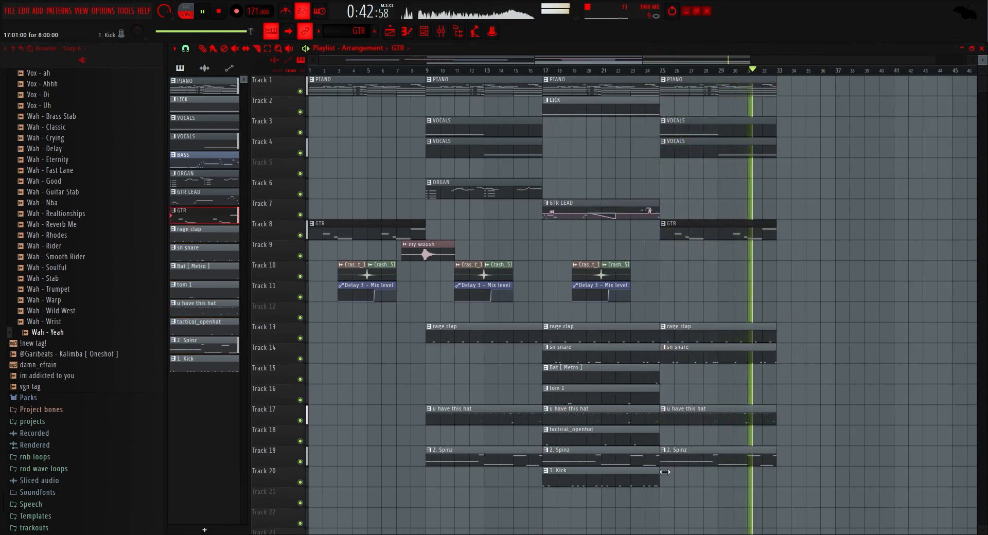
# - Build the bar 33 section from PIANO, LICK, BASS, ORGAN, rage clap, sn snare and u have this hat clips, and stop playback
pyautogui.moveTo(668, 441); pyautogui.dragTo(696, 330)
pyautogui.hotkey('ctrl', 'b')
pyautogui.keyDown('ctrl'); pyautogui.click(695, 88); pyautogui.keyUp('ctrl')
pyautogui.hotkey('ctrl', 'b')
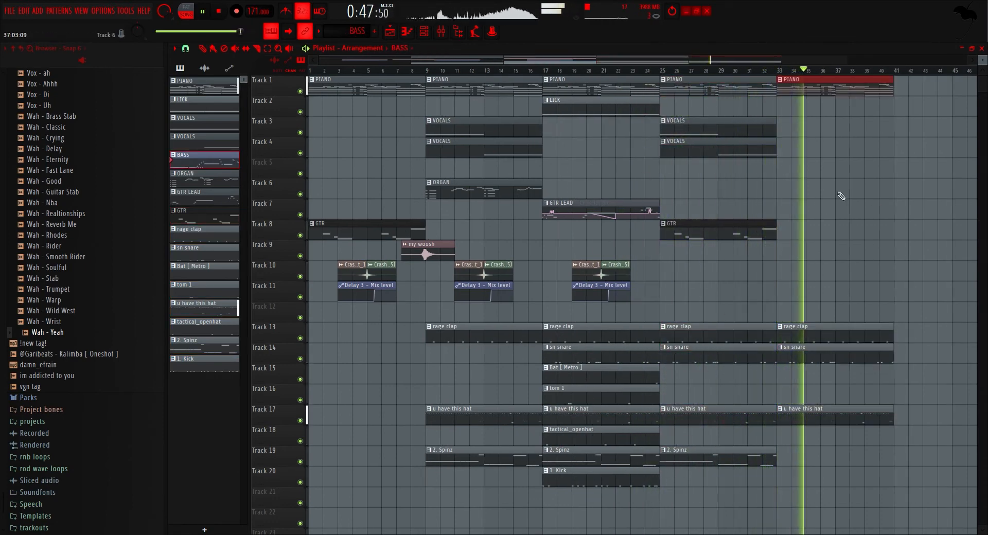
pyautogui.press('F9')
pyautogui.press('space')
pyautogui.click(395, 33)
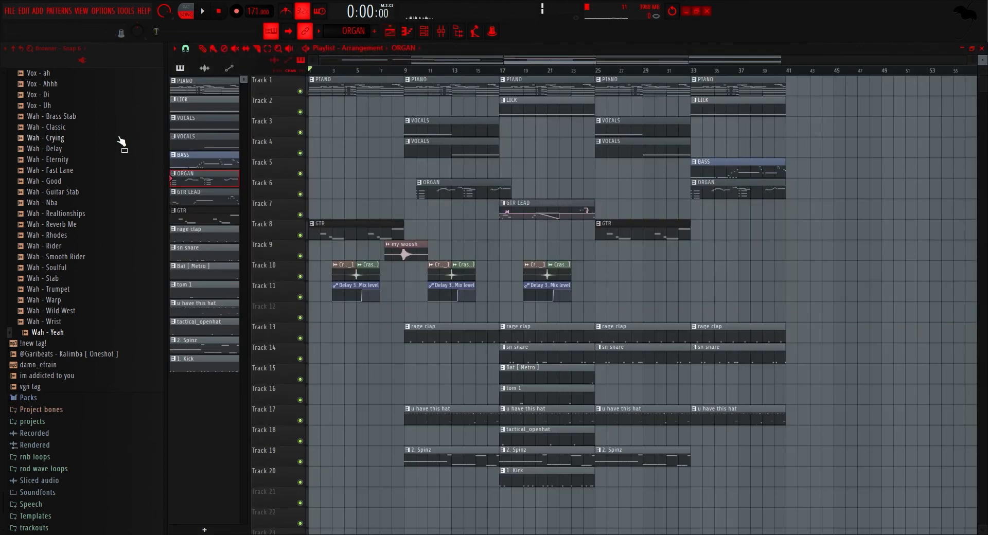
pyautogui.scroll(6, 51, 211)
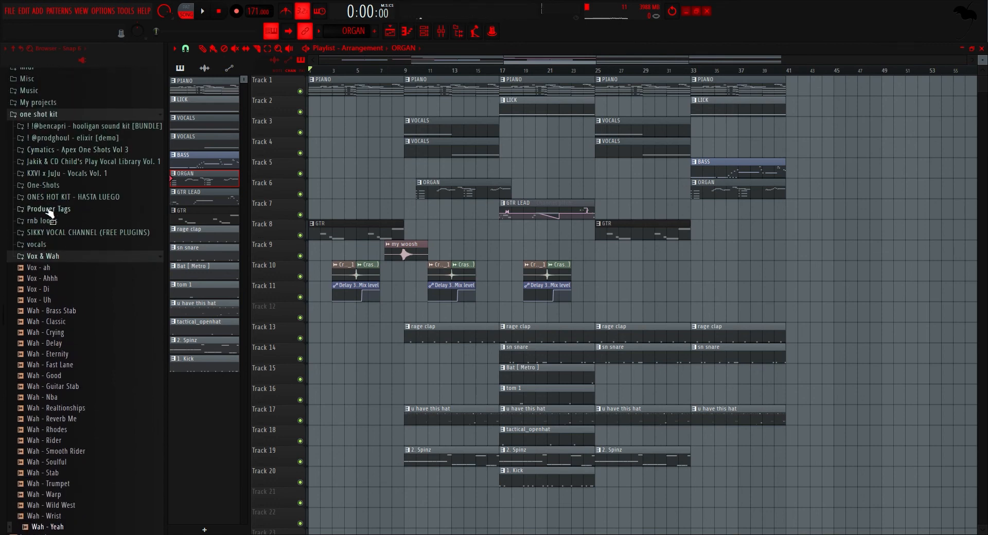
pyautogui.click(54, 256)
pyautogui.click(79, 181)
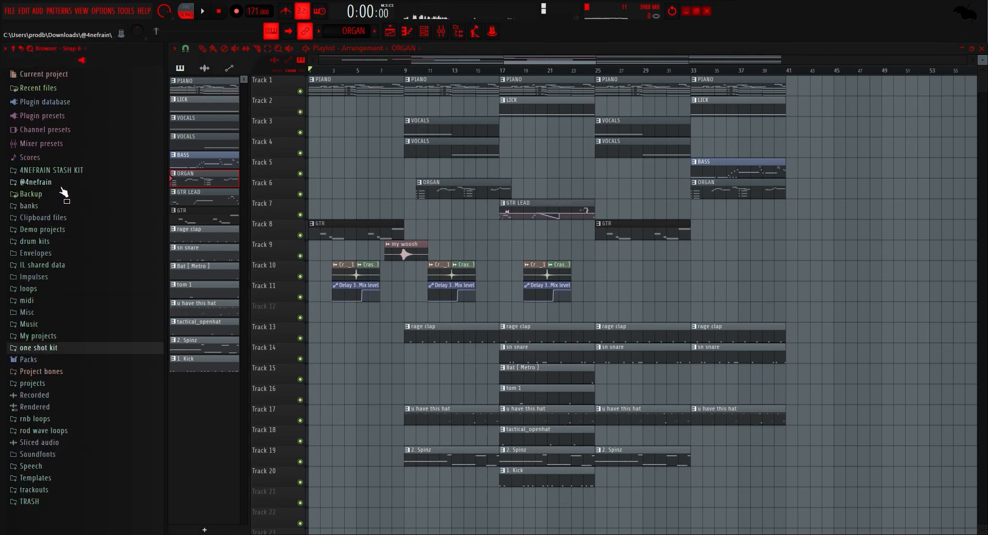
pyautogui.click(61, 183)
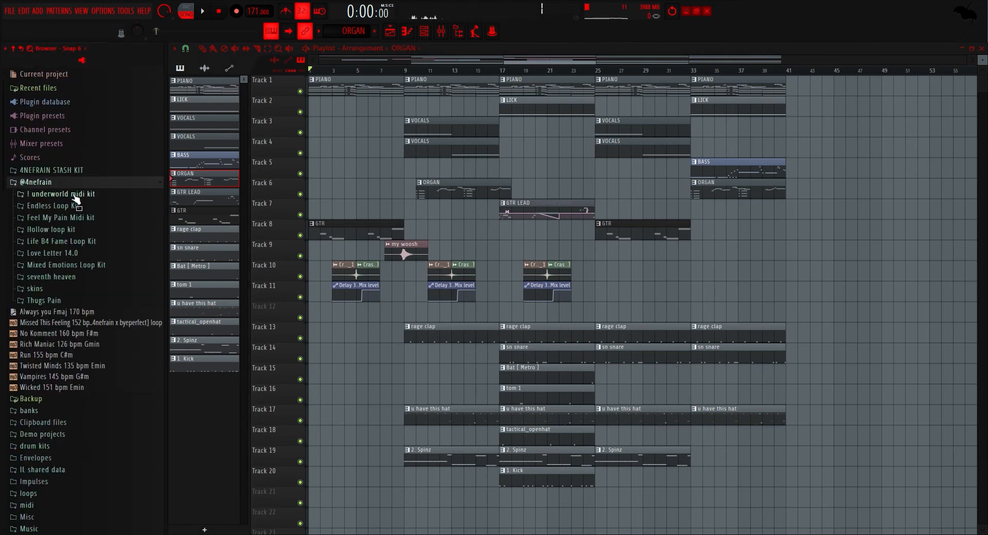
pyautogui.click(92, 223)
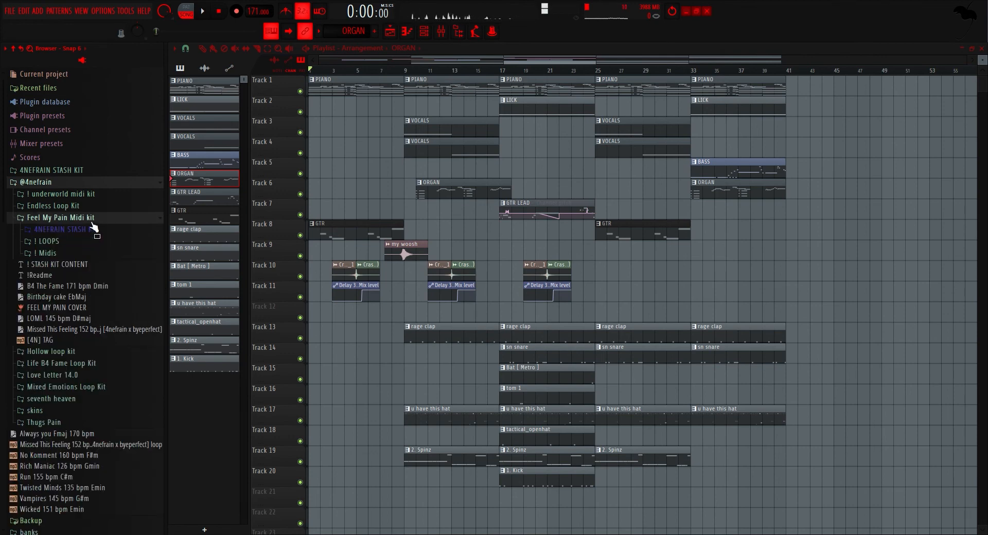
pyautogui.click(67, 242)
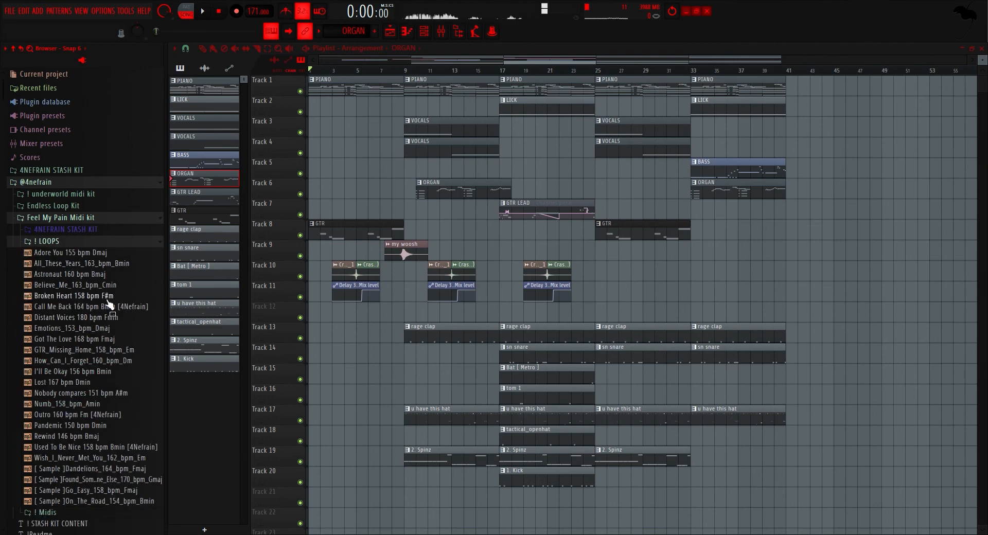
# - Close the loops list and look through the MIDI files in the kit's ! Midis folder
pyautogui.click(103, 242)
pyautogui.click(100, 254)
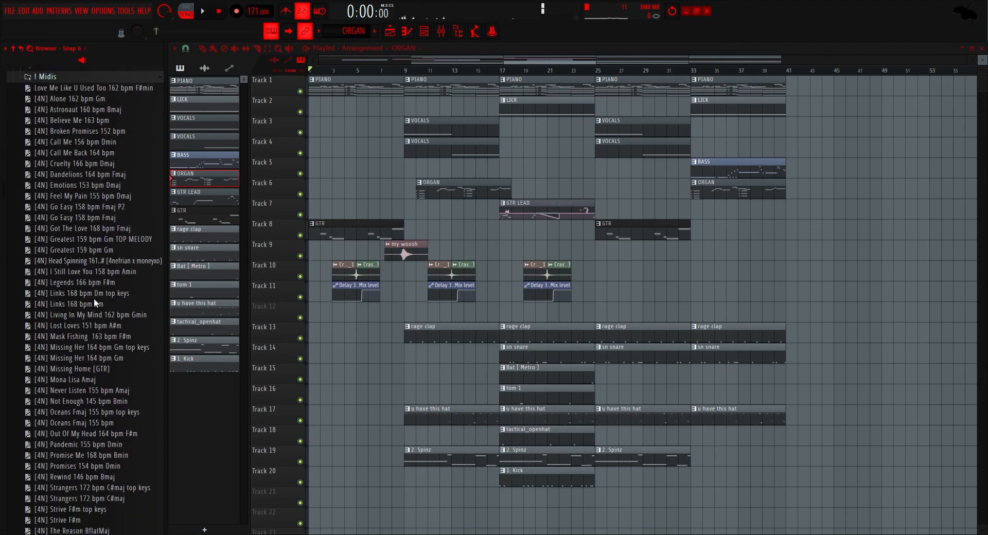
pyautogui.scroll(-8, 91, 172)
pyautogui.scroll(8, 83, 193)
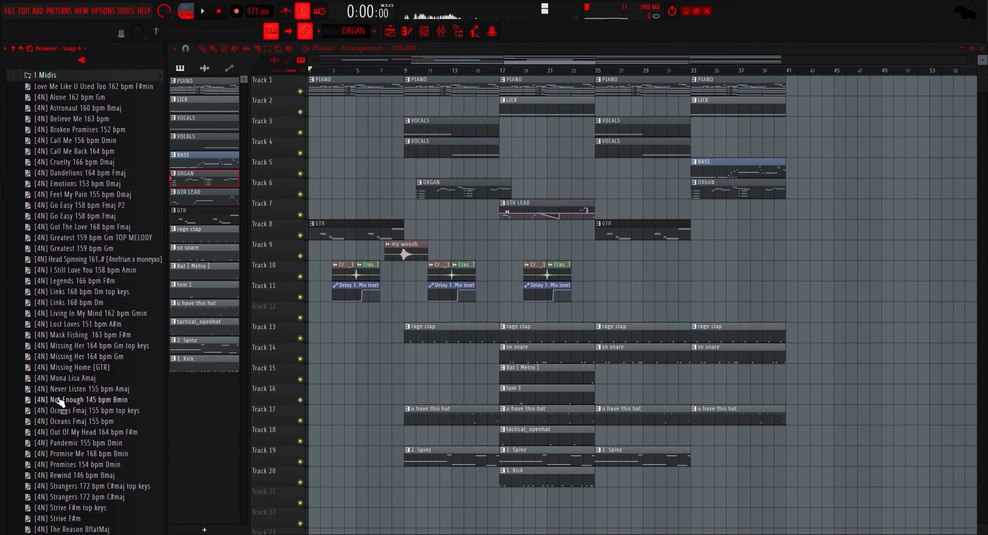
# - View the 4NEFRAIN STASH KIT subfolders and the project's channel list, and close both
pyautogui.scroll(5, 67, 334)
pyautogui.click(88, 184)
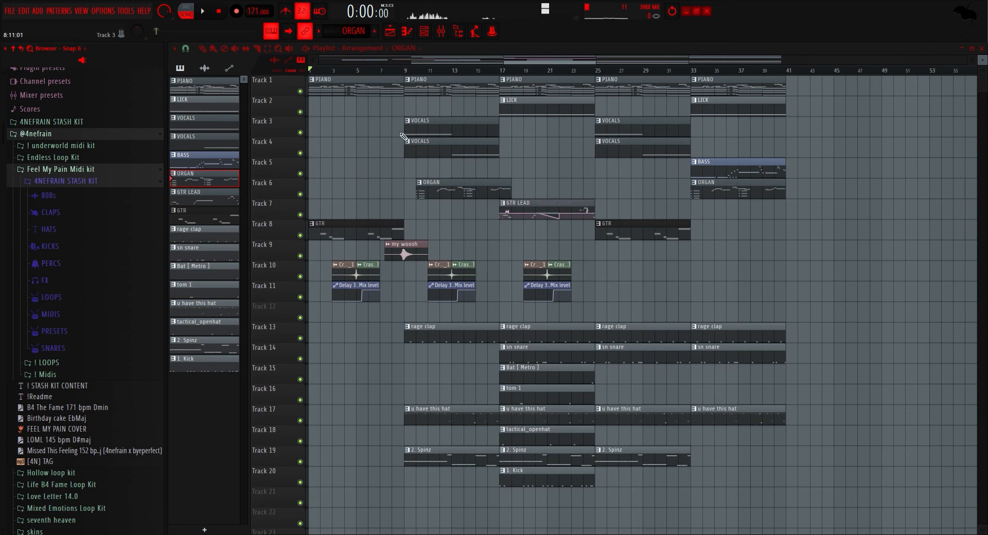
pyautogui.click(434, 37)
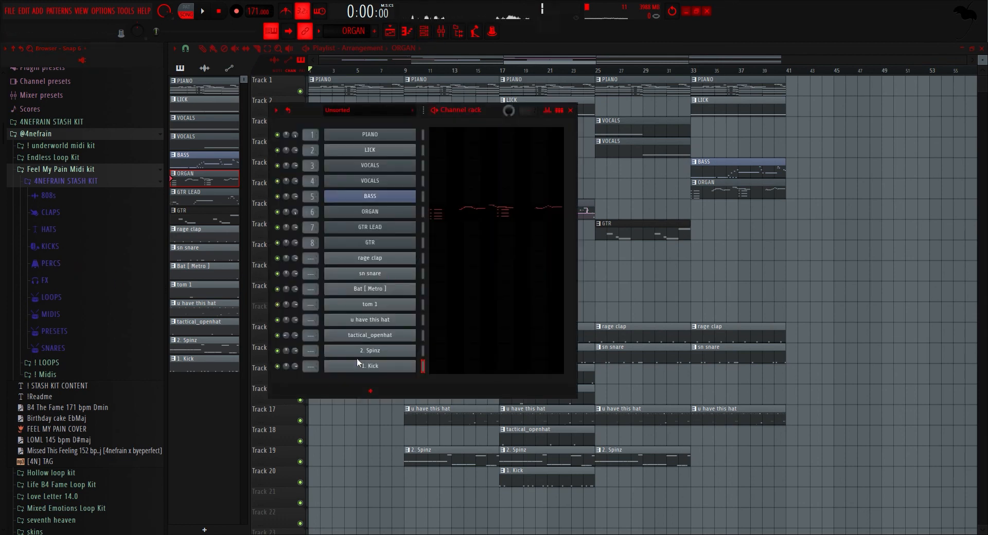
pyautogui.press('F6')
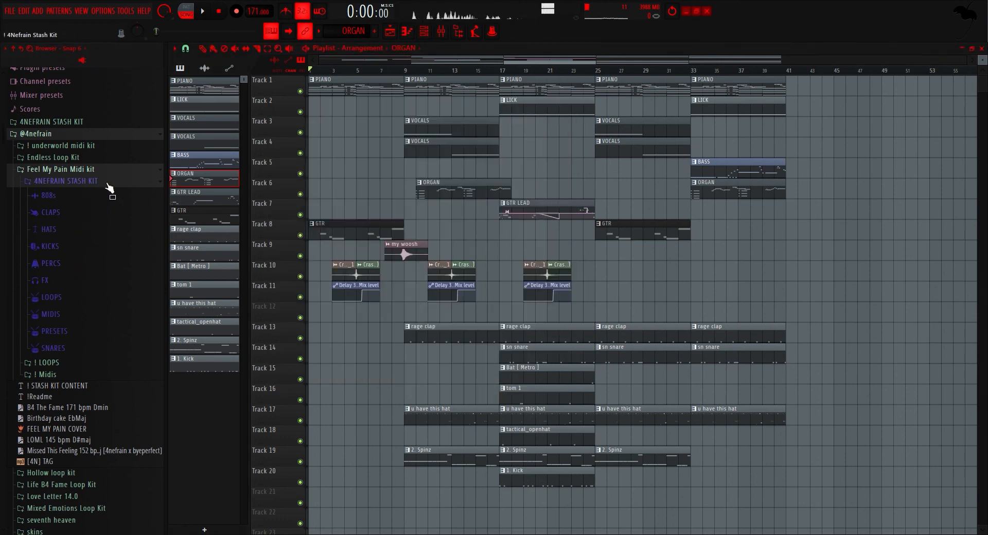
pyautogui.click(108, 183)
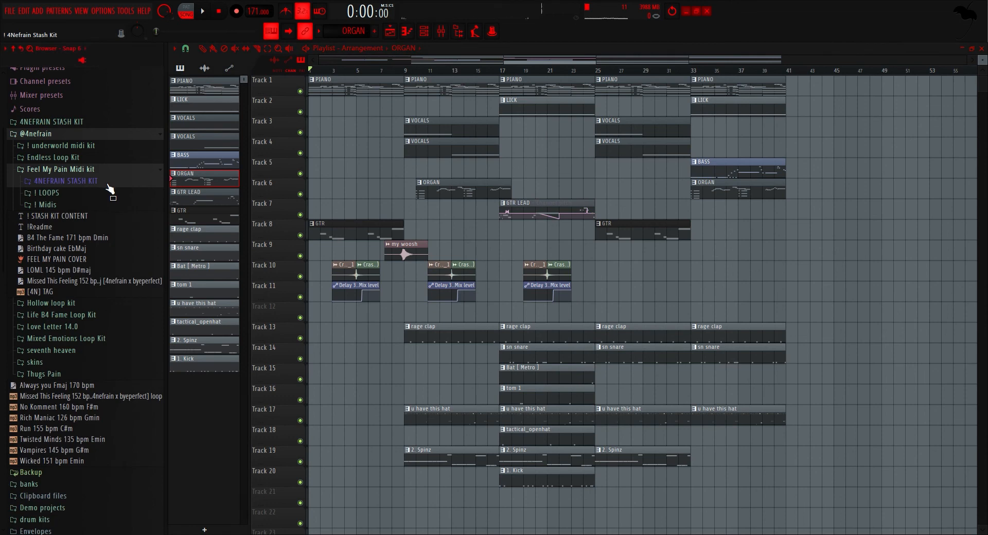
pyautogui.click(82, 205)
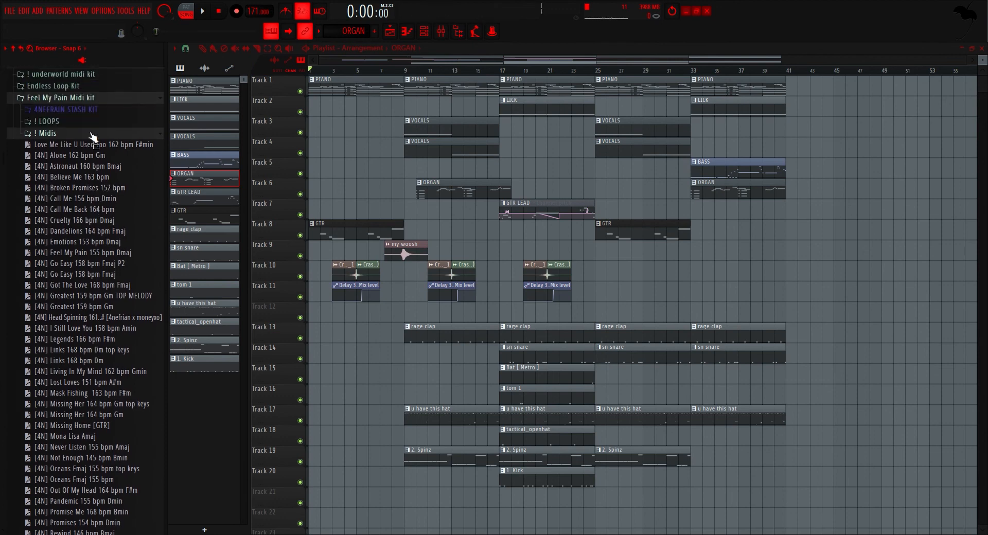
pyautogui.click(106, 141)
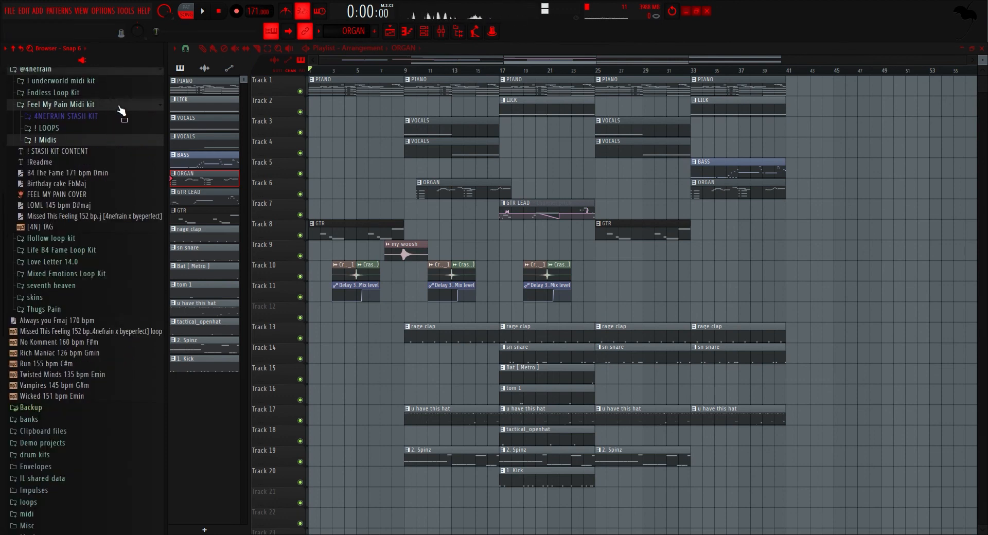
pyautogui.click(120, 106)
pyautogui.click(121, 111)
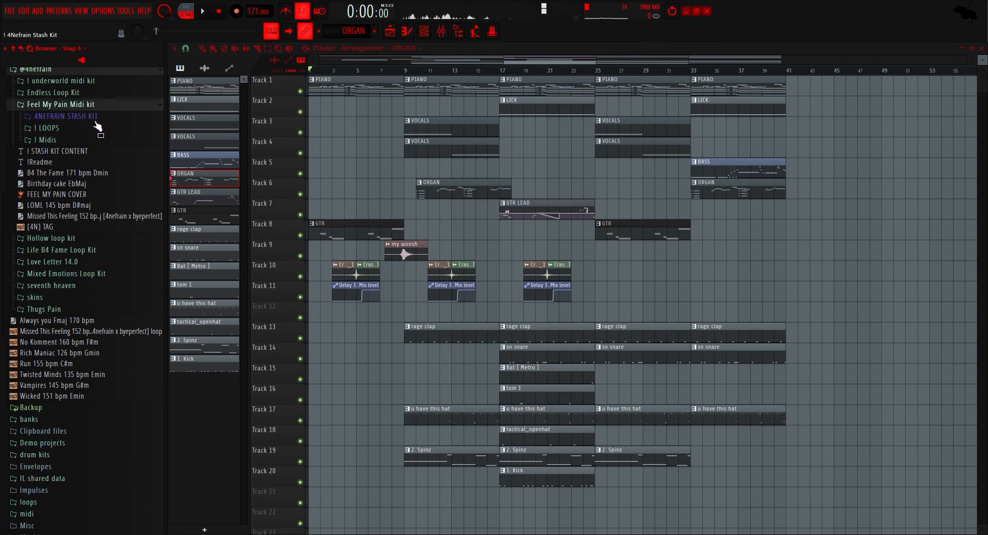
pyautogui.click(77, 129)
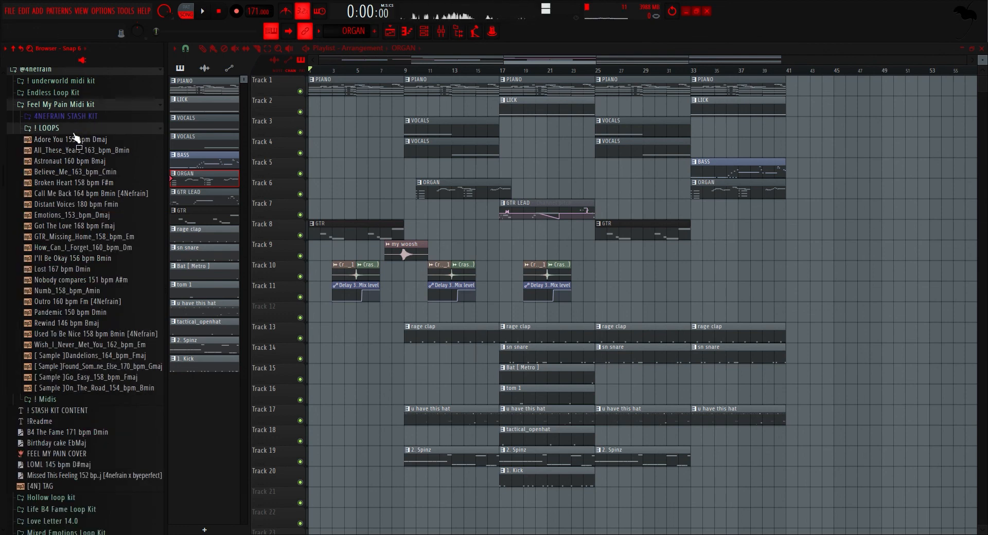
pyautogui.click(75, 128)
pyautogui.click(76, 140)
pyautogui.scroll(-2, 85, 106)
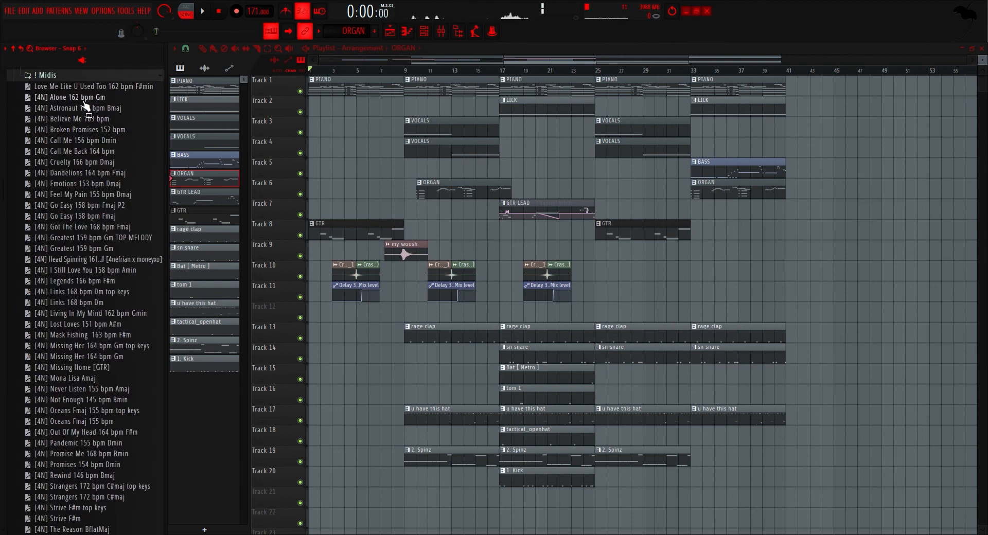
pyautogui.click(89, 76)
pyautogui.scroll(4, 101, 157)
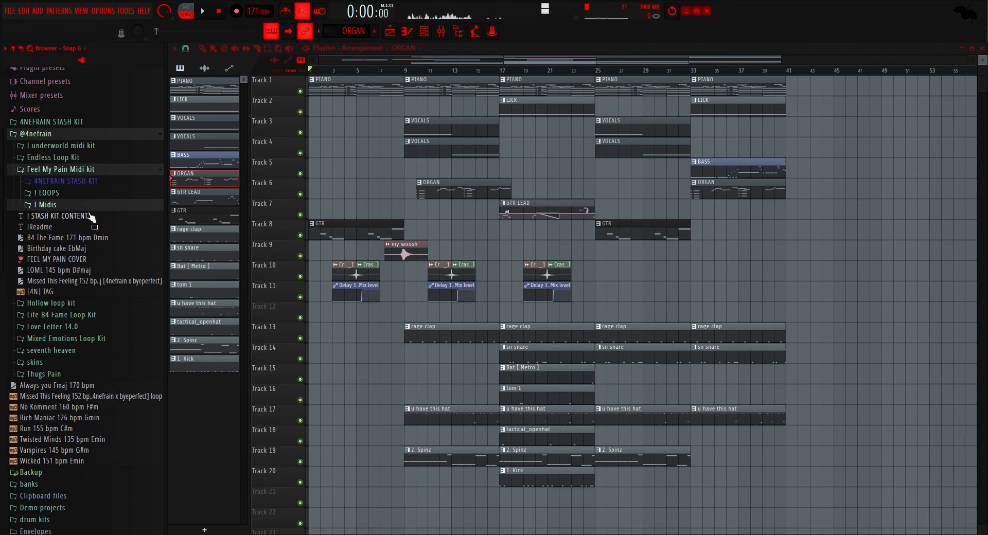
pyautogui.click(87, 172)
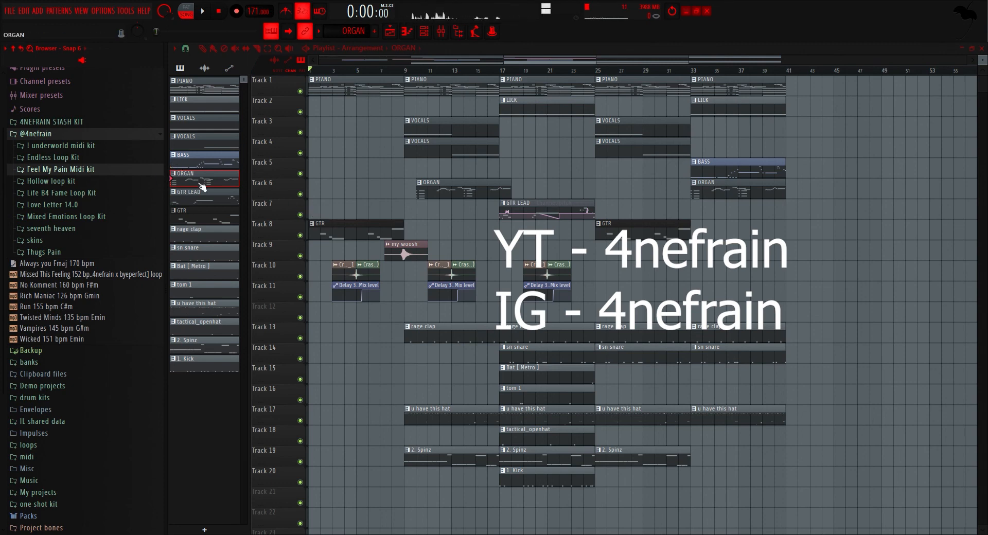
pyautogui.click(134, 137)
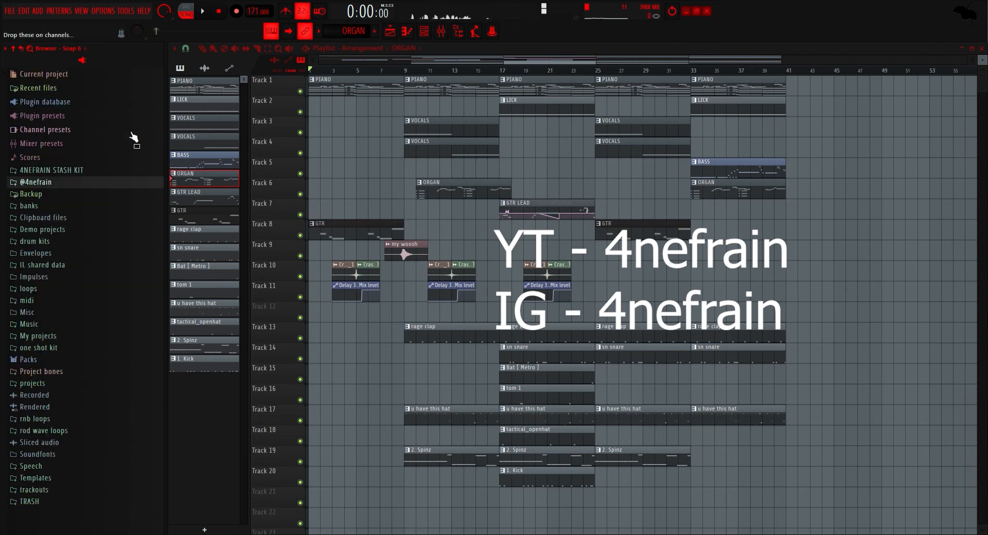